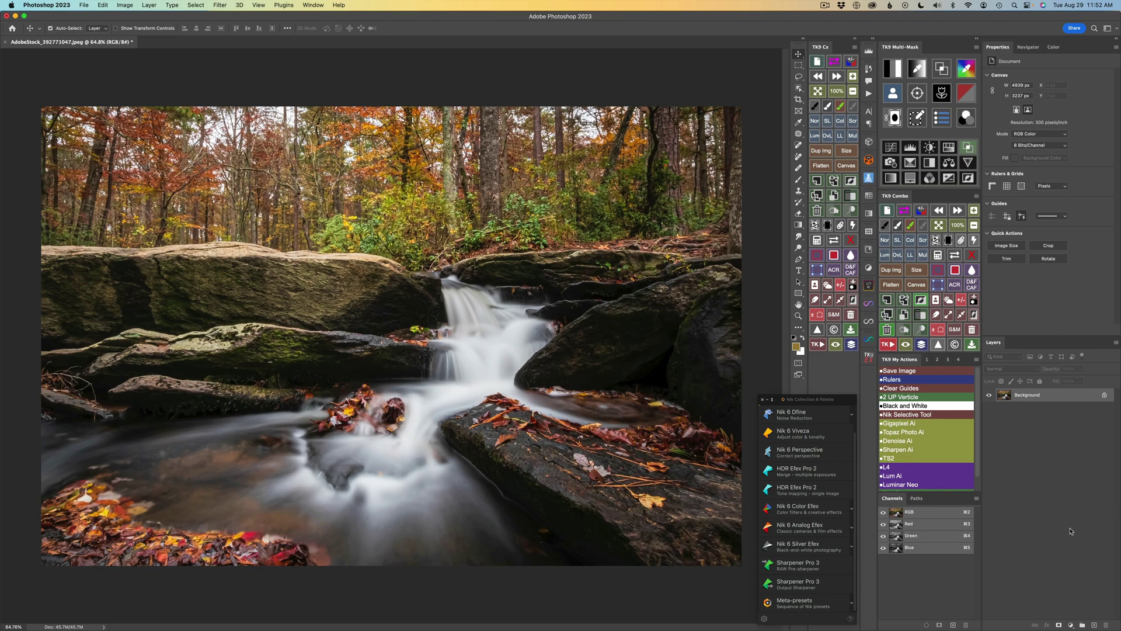
Open the Nik Collection preferences and dismiss them without changes
{"action": "left_click", "coordinate": [1060, 498]}
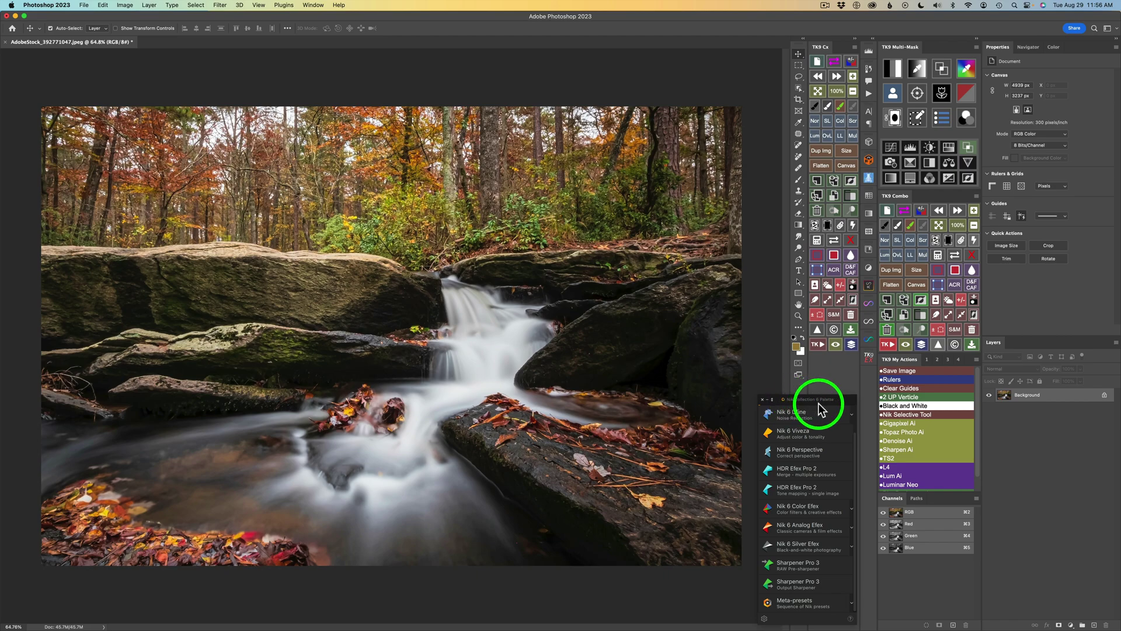
{"action": "left_click", "coordinate": [85, 8]}
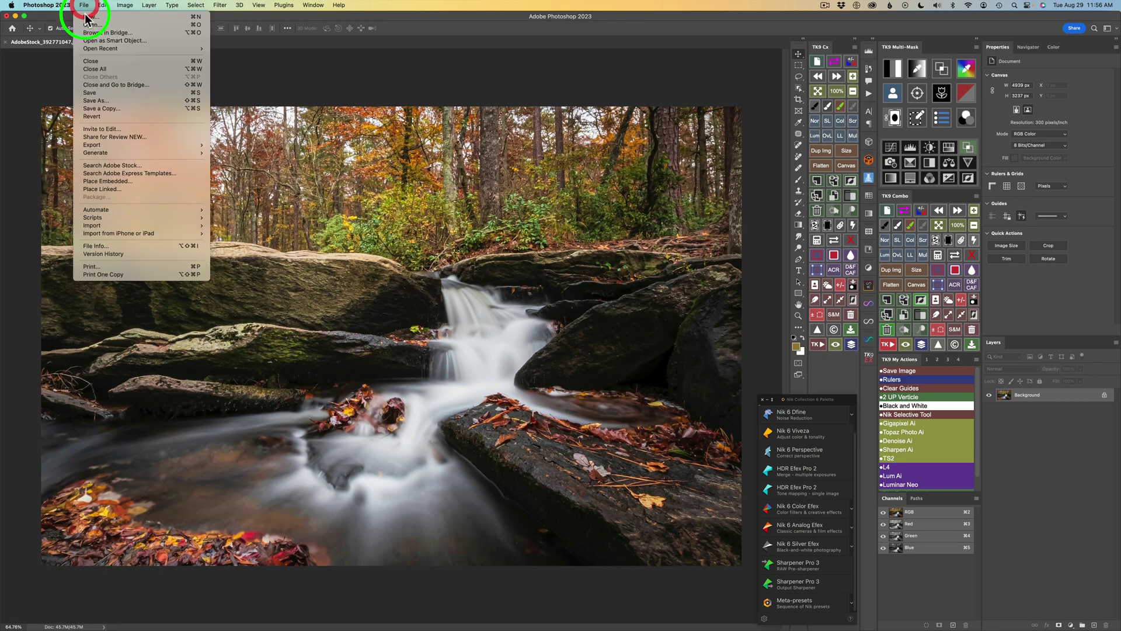
{"action": "mouse_move", "coordinate": [113, 213]}
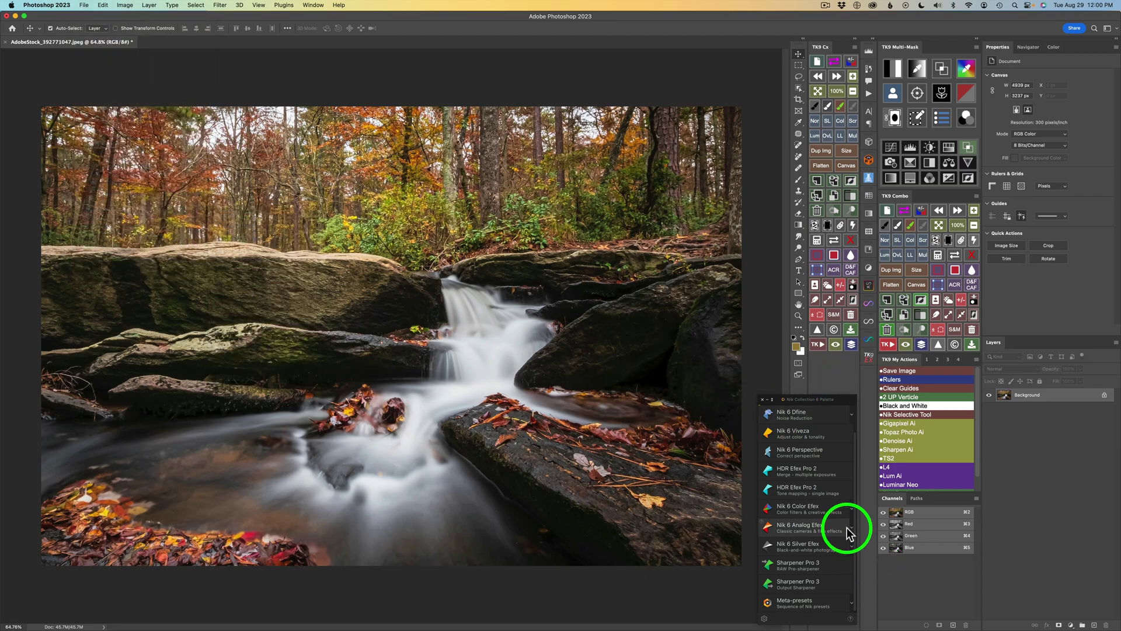
{"action": "left_click", "coordinate": [765, 619]}
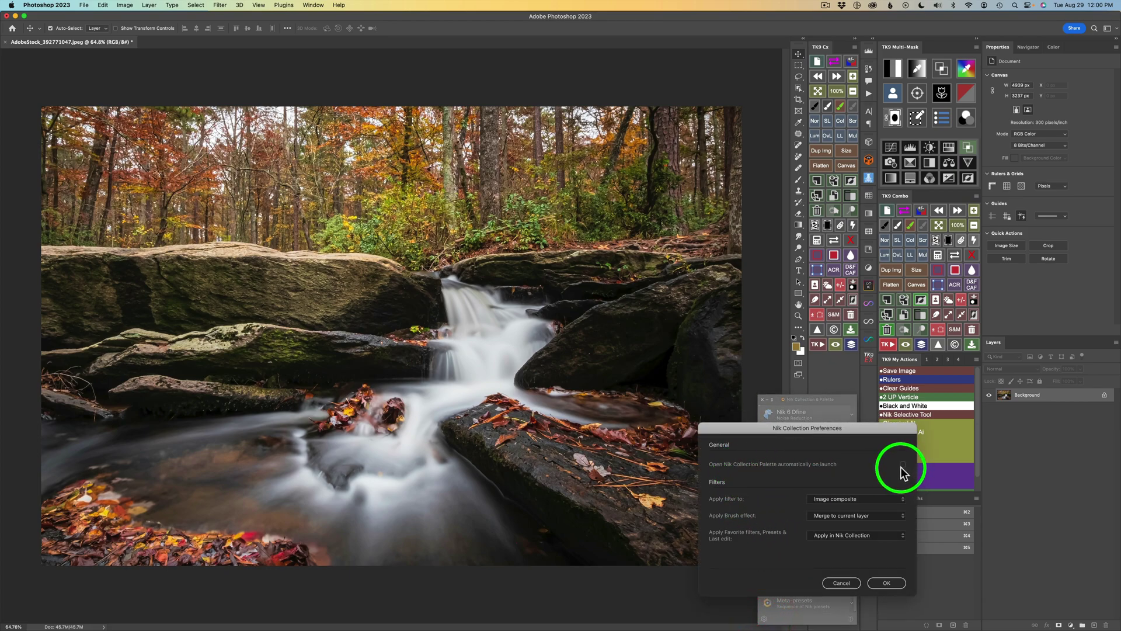
{"action": "left_click", "coordinate": [841, 582]}
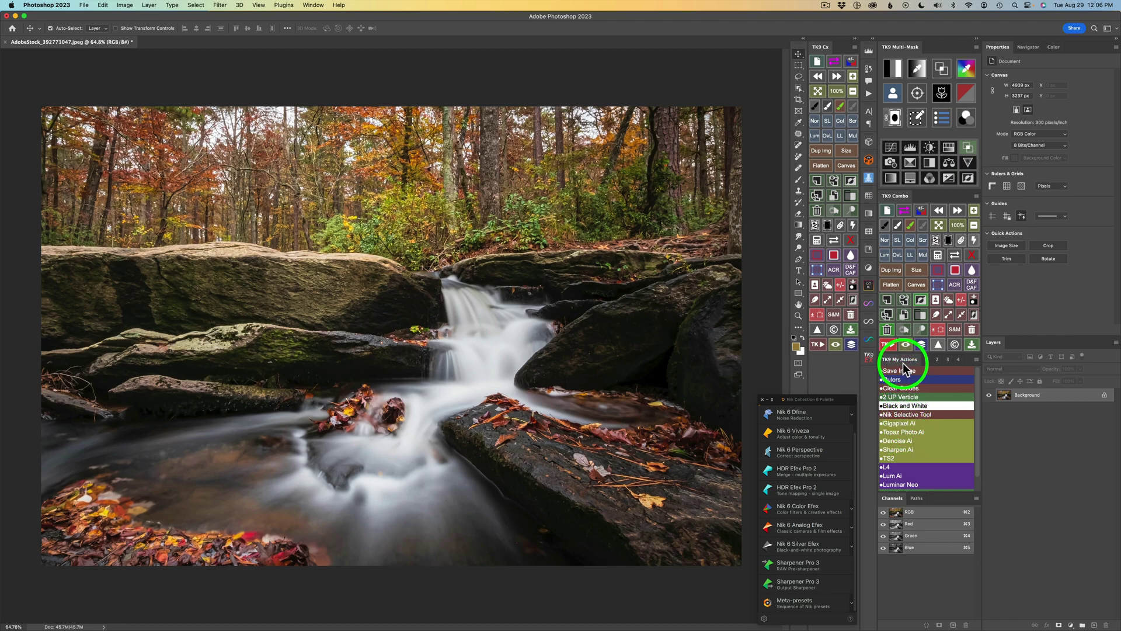
Close and reopen the Nik Collection palette twice
{"action": "left_click", "coordinate": [762, 398]}
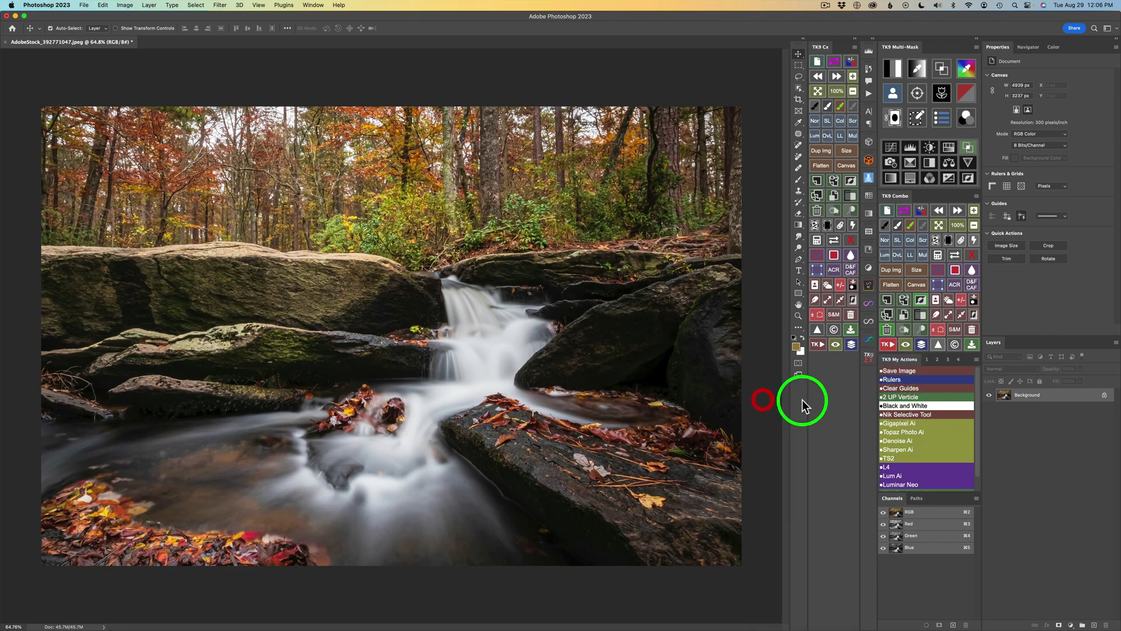
{"action": "left_click", "coordinate": [904, 415]}
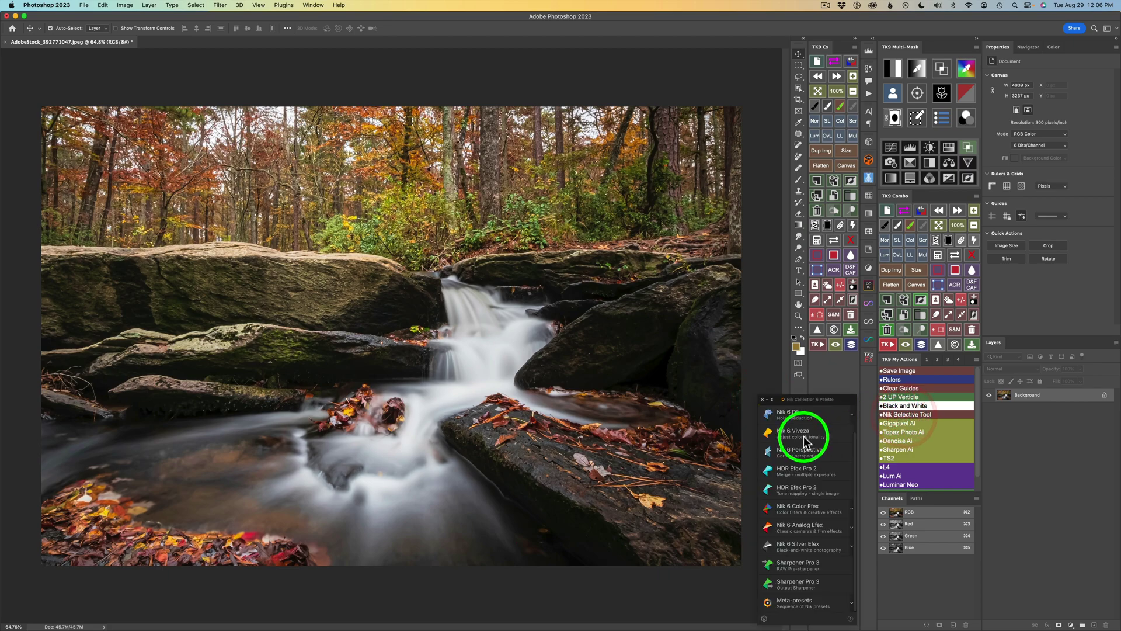
{"action": "left_click", "coordinate": [762, 400]}
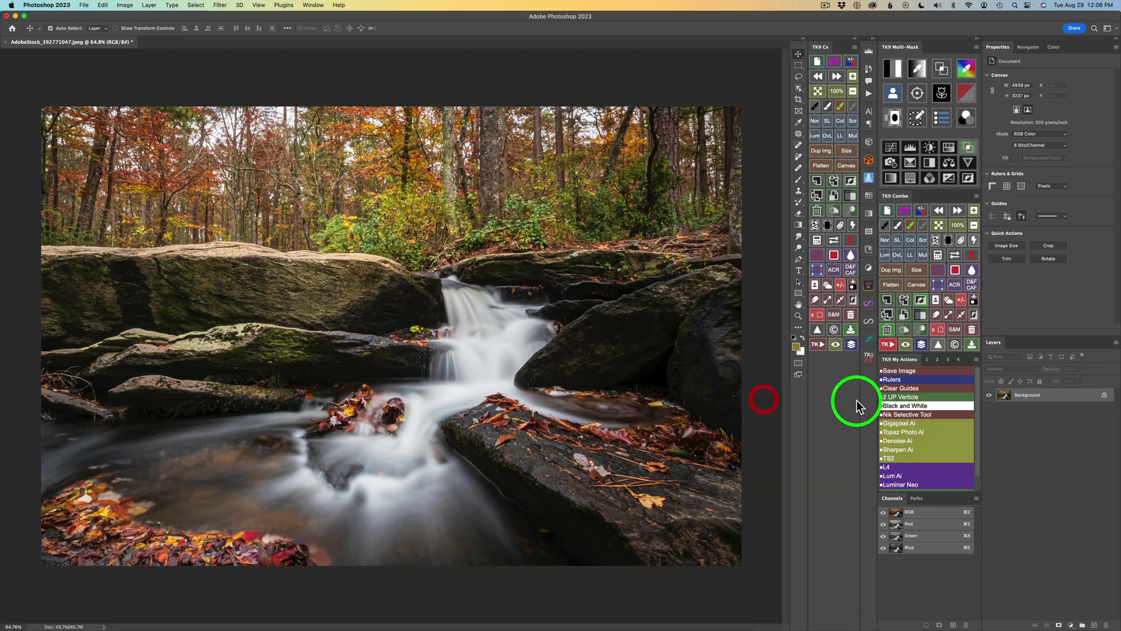
{"action": "left_click", "coordinate": [899, 414]}
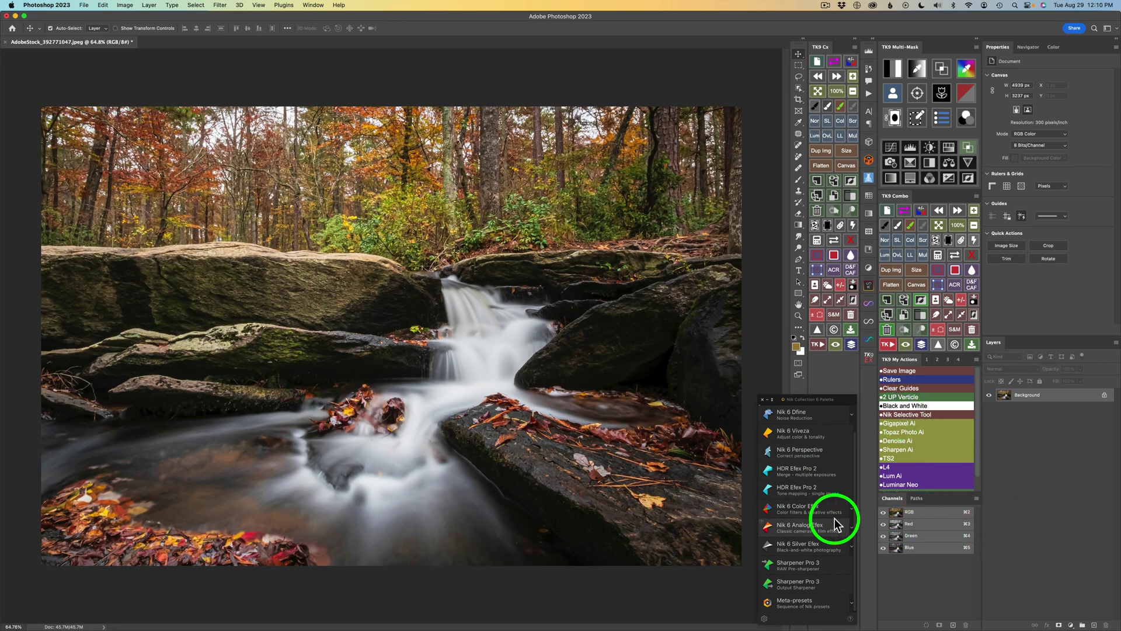
Open the waterfall photo in Nik 6 Color Efex and browse the filter list
{"action": "left_click", "coordinate": [803, 512]}
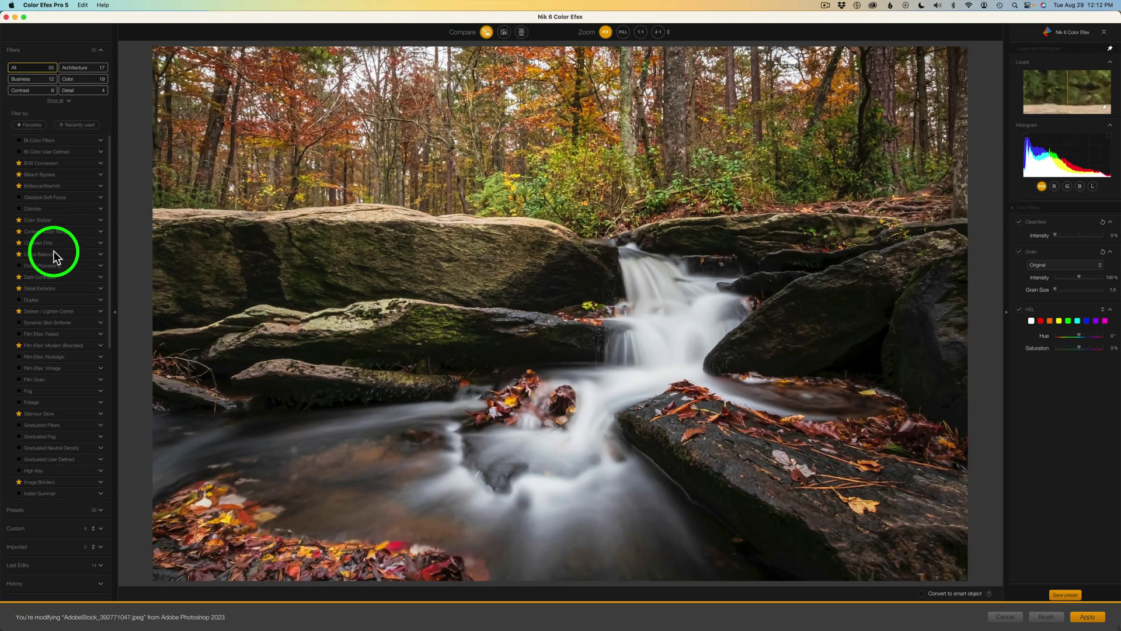
{"action": "scroll", "coordinate": [64, 350], "scroll_direction": "down", "scroll_amount": 1}
{"action": "scroll", "coordinate": [65, 350], "scroll_direction": "up", "scroll_amount": 1}
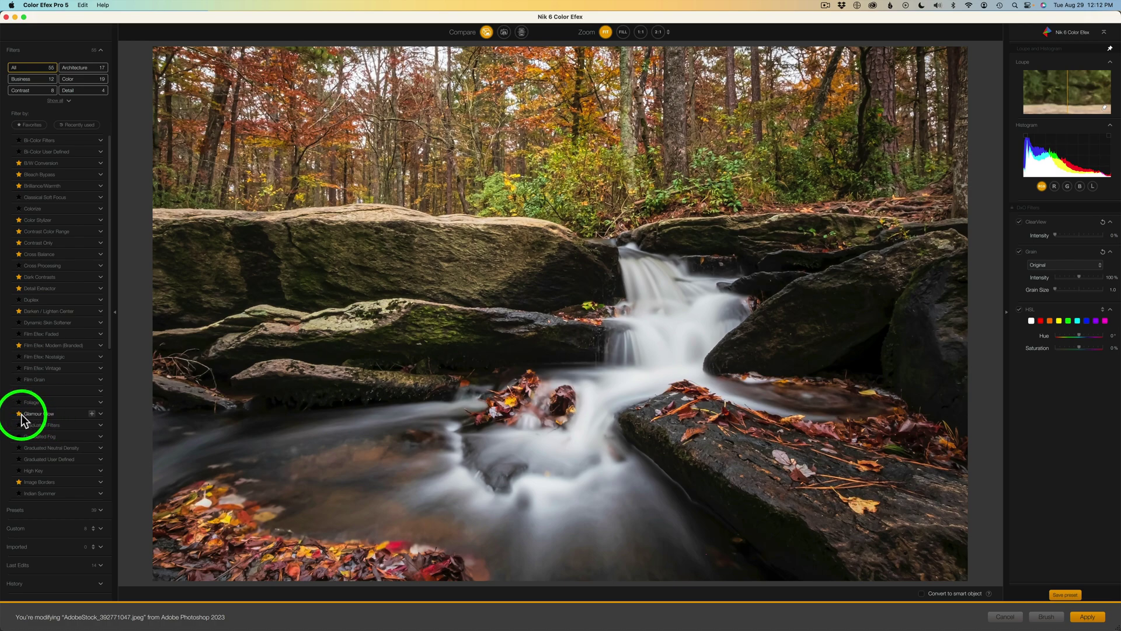
{"action": "left_click", "coordinate": [32, 125]}
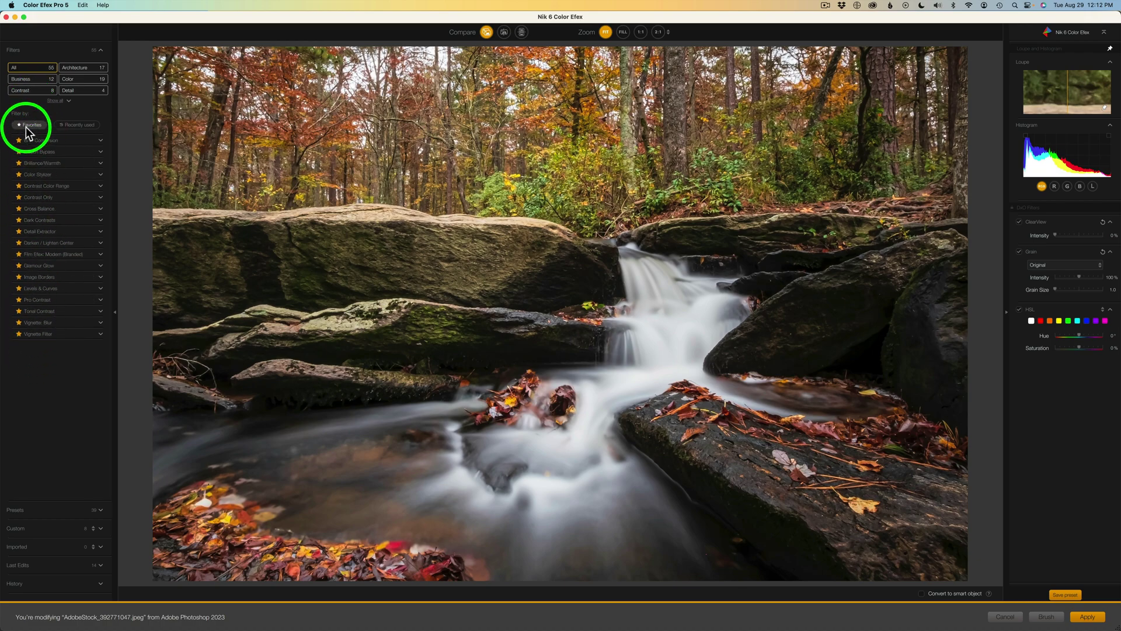
{"action": "left_click", "coordinate": [30, 125]}
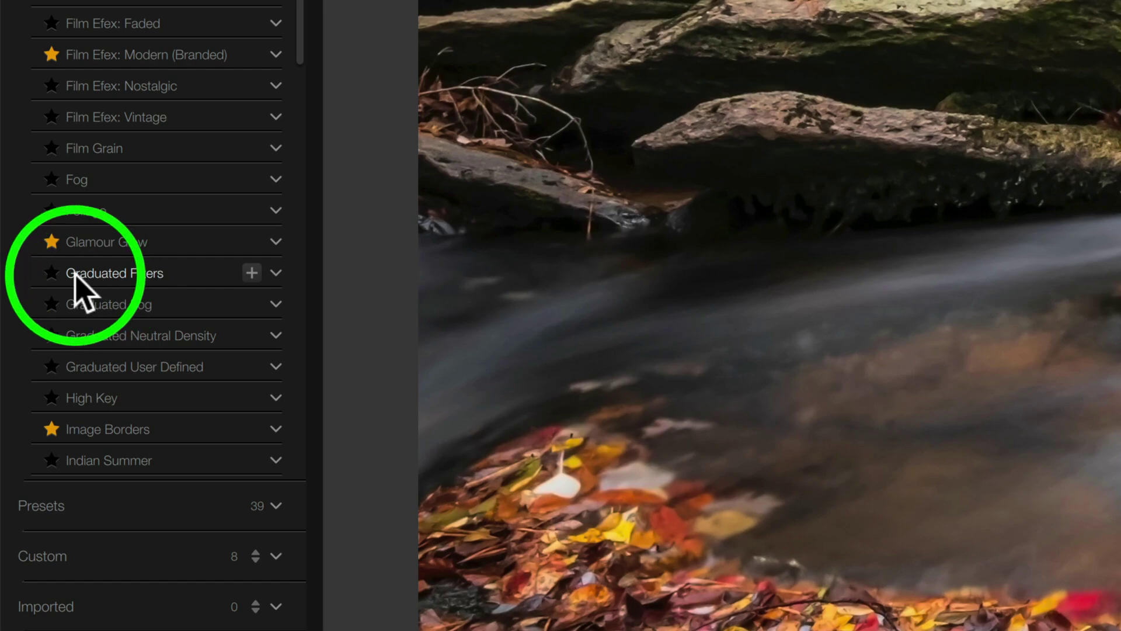
Unstar Graduated Filters, check the favourites view, then return to all filters
{"action": "left_click", "coordinate": [51, 273]}
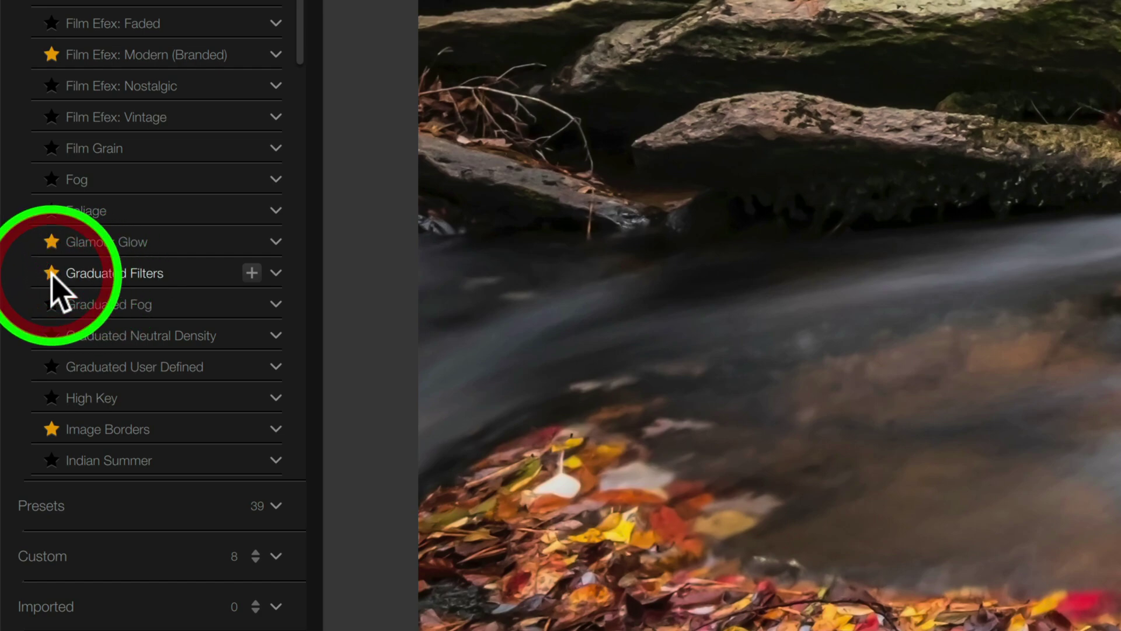
{"action": "left_click", "coordinate": [51, 273]}
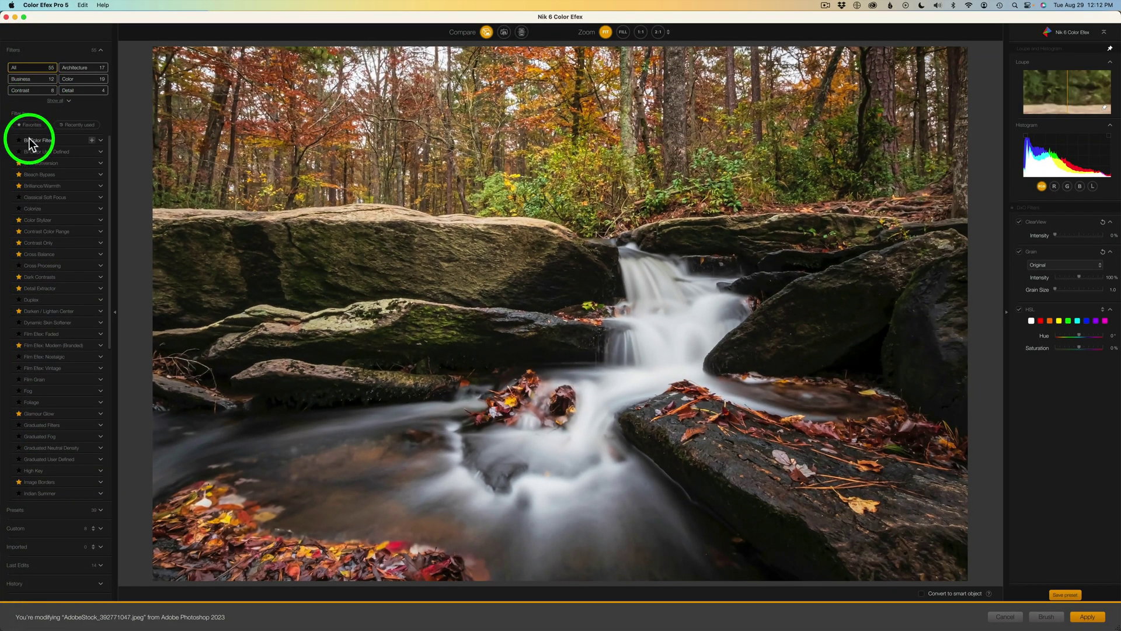
{"action": "left_click", "coordinate": [37, 34]}
{"action": "left_click", "coordinate": [32, 125]}
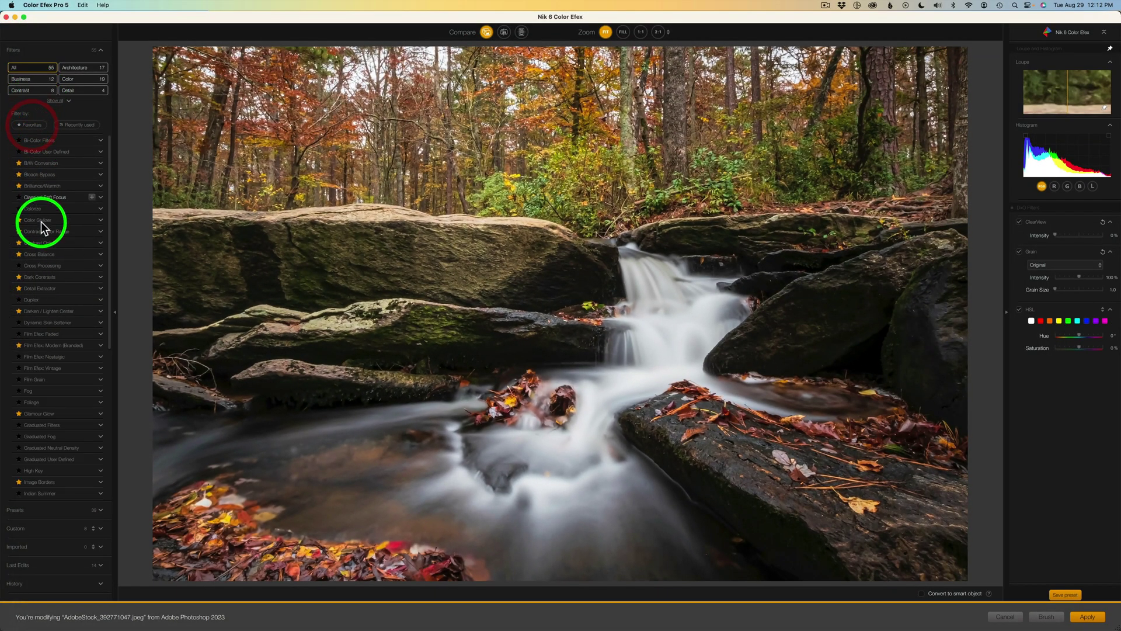
Compare Glamour Glow presets 01 Subtle through 05 Warm Glow, settling on 03 Strong Glow
{"action": "left_click", "coordinate": [101, 414]}
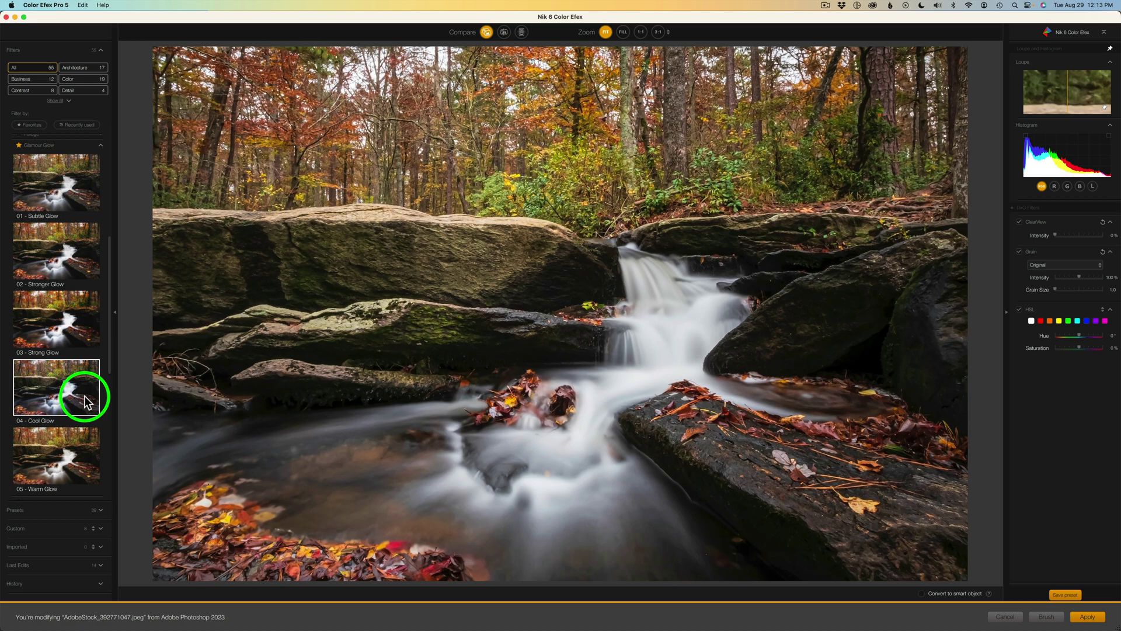
{"action": "left_click", "coordinate": [48, 195]}
{"action": "left_click", "coordinate": [61, 250]}
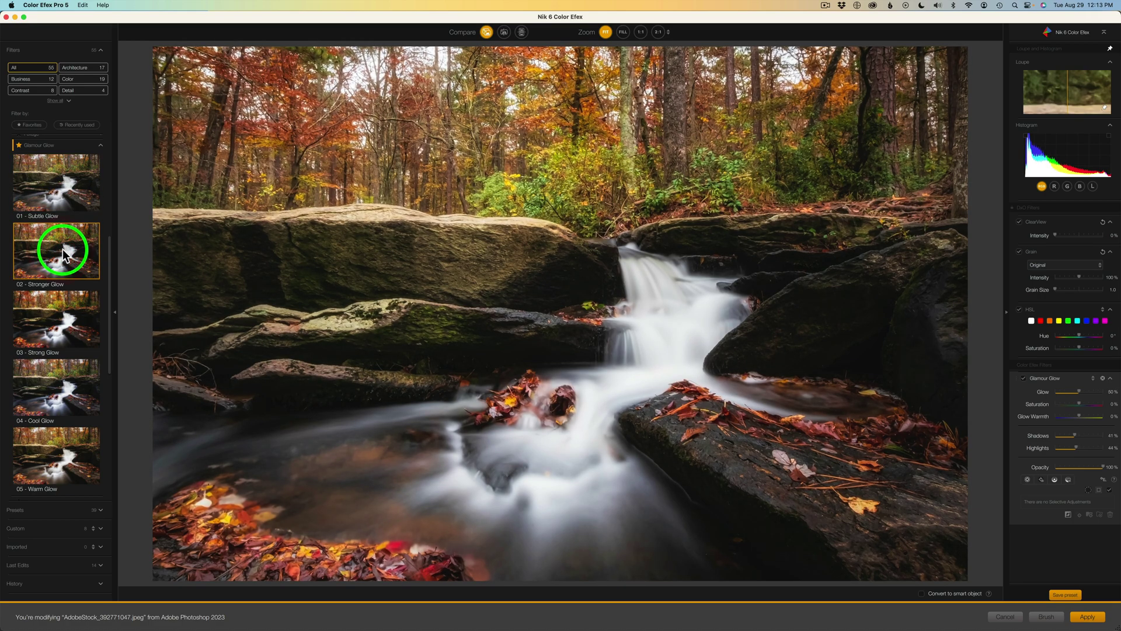
{"action": "left_click", "coordinate": [64, 329]}
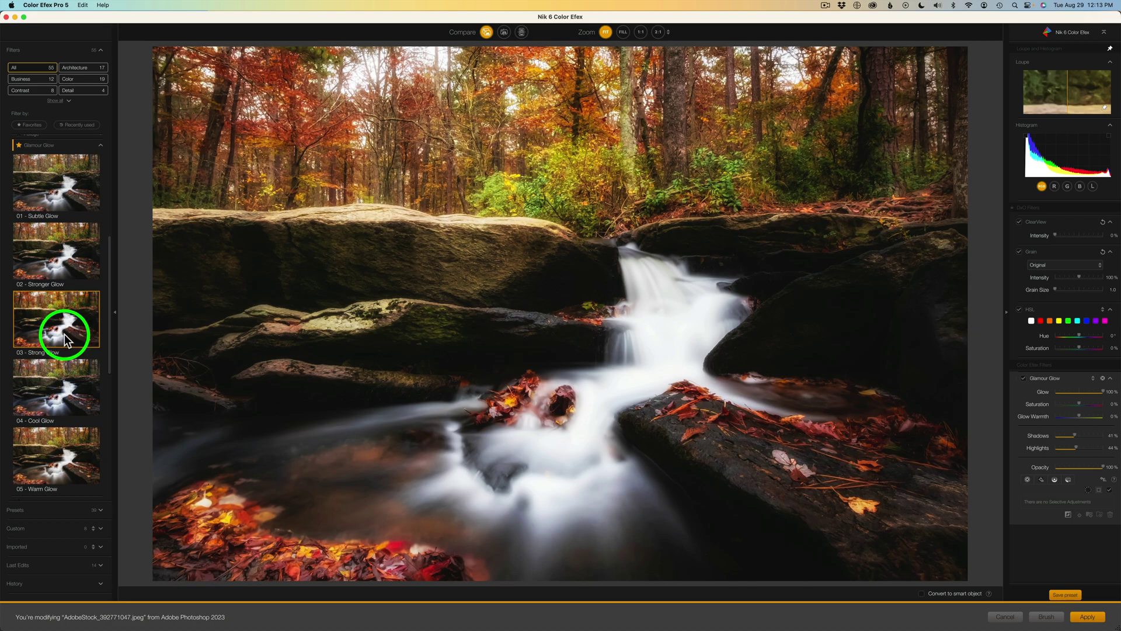
{"action": "left_click", "coordinate": [65, 380]}
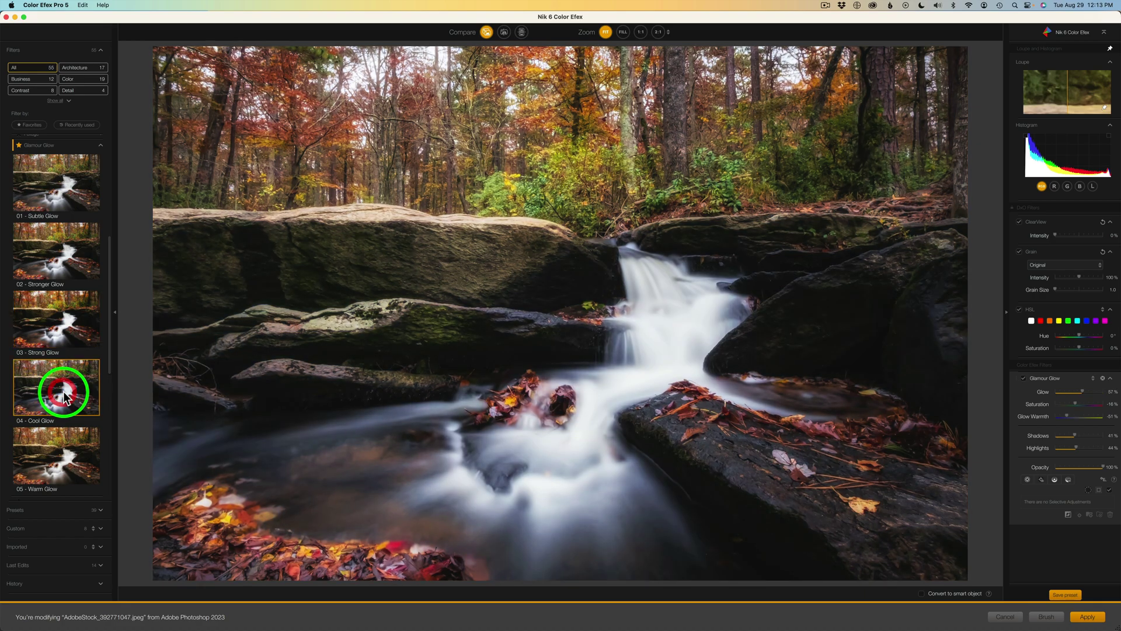
{"action": "left_click", "coordinate": [75, 464]}
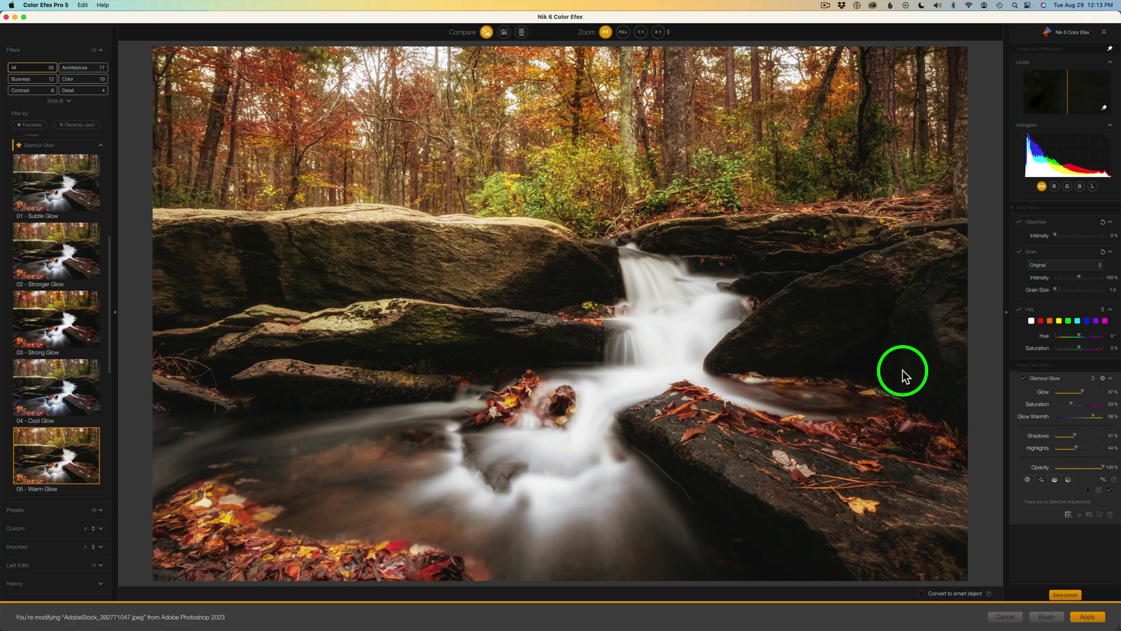
{"action": "left_click", "coordinate": [51, 322]}
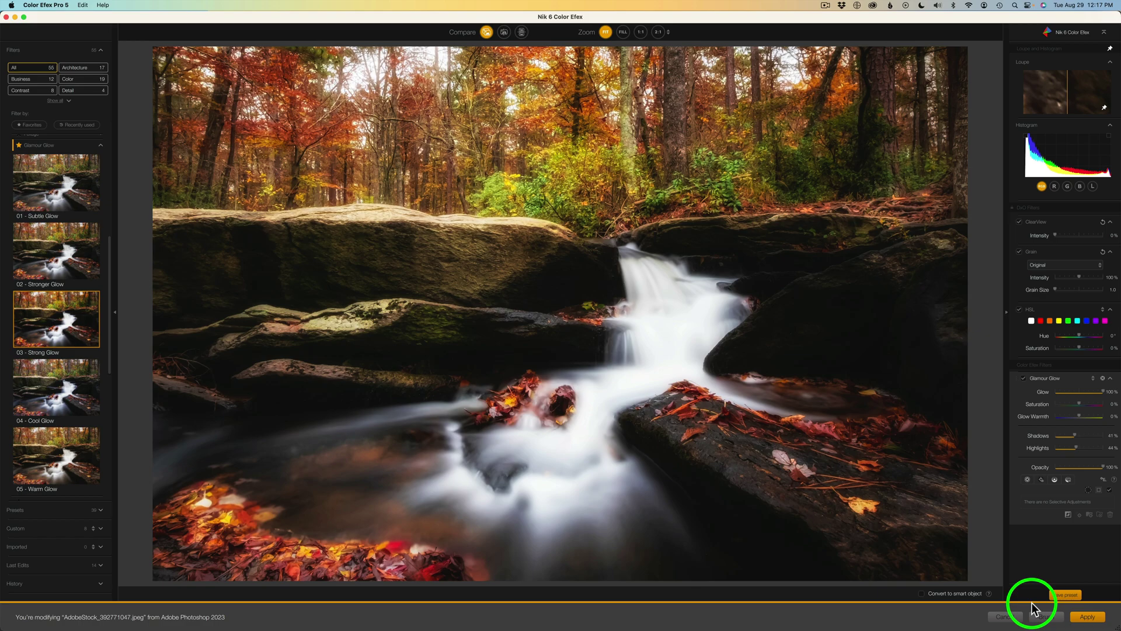
Apply the Strong Glow back to Photoshop and open the TK9 Blend If controls
{"action": "left_click", "coordinate": [1087, 616]}
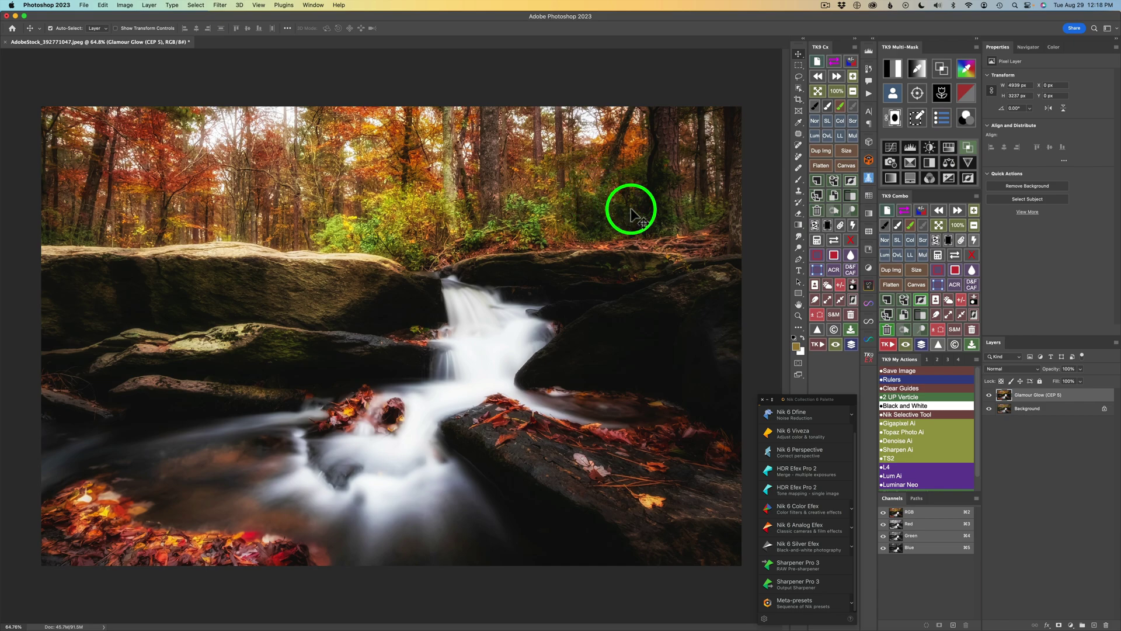
{"action": "left_click", "coordinate": [968, 148]}
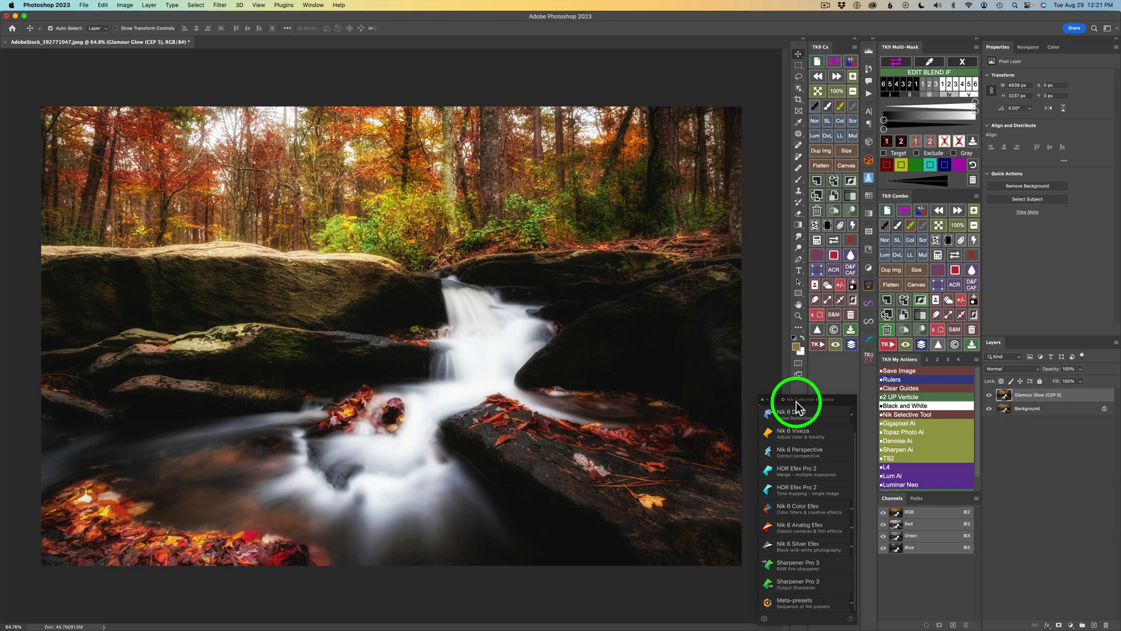
Apply a Blend If range preset to Glamour Glow, toggling the layer to compare
{"action": "left_click_drag", "start_coordinate": [801, 401], "coordinate": [761, 403]}
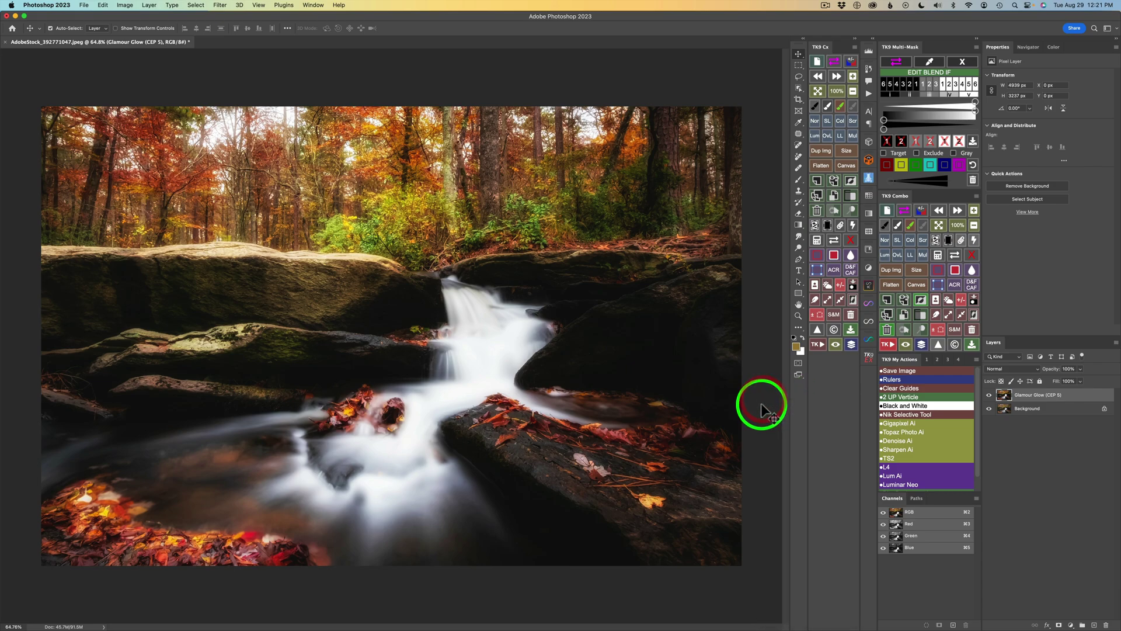
{"action": "left_click", "coordinate": [942, 85]}
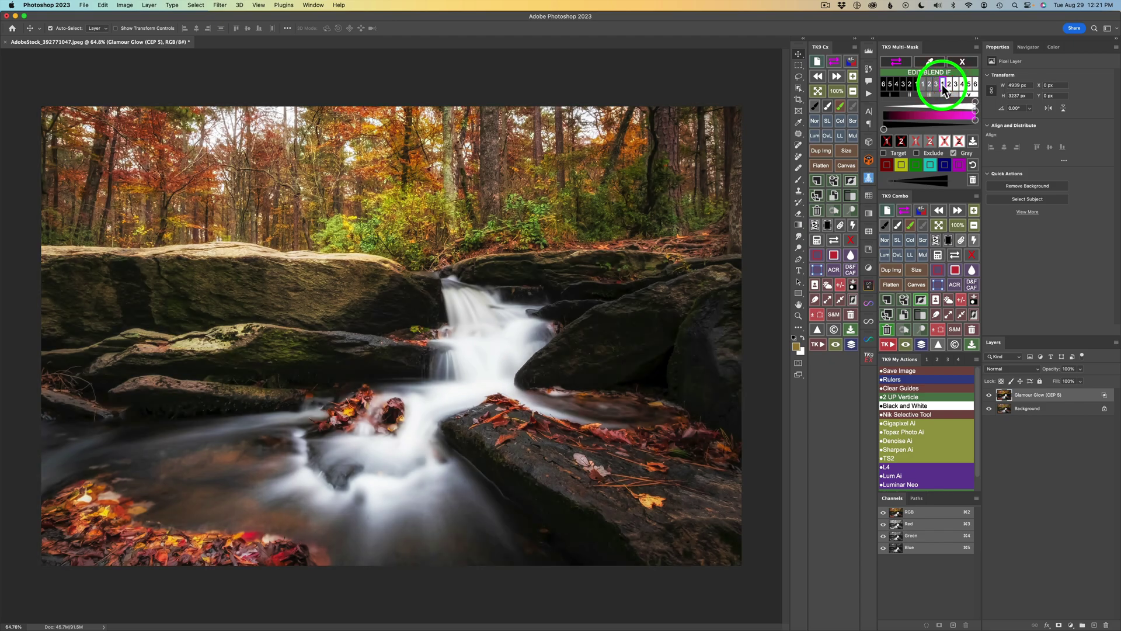
{"action": "left_click", "coordinate": [989, 396]}
{"action": "left_click", "coordinate": [989, 396]}
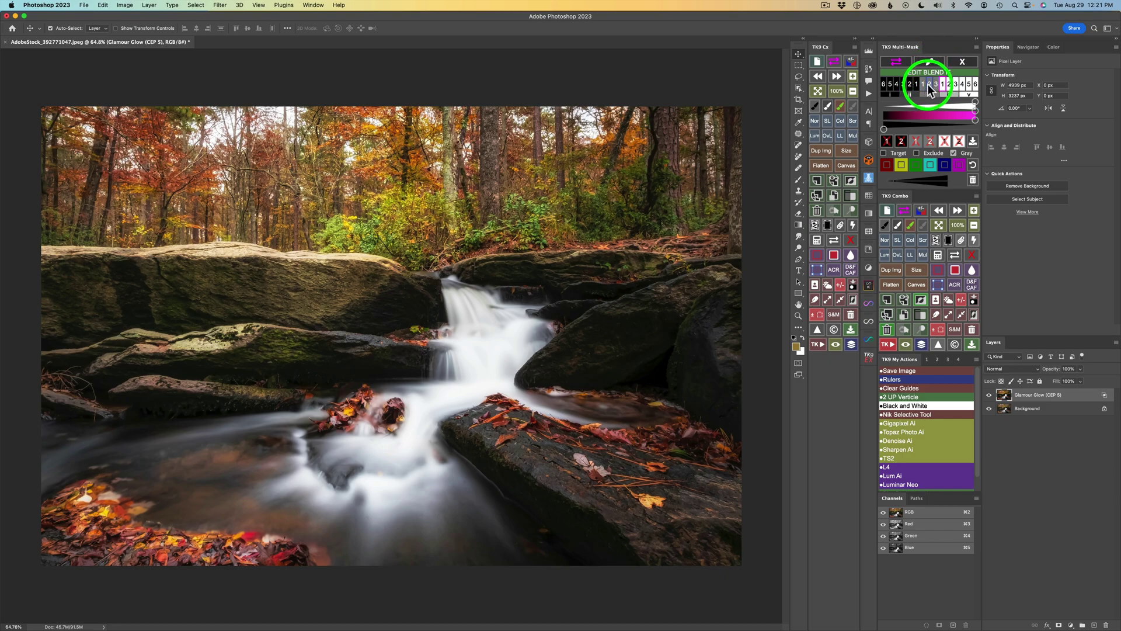
{"action": "left_click", "coordinate": [926, 84]}
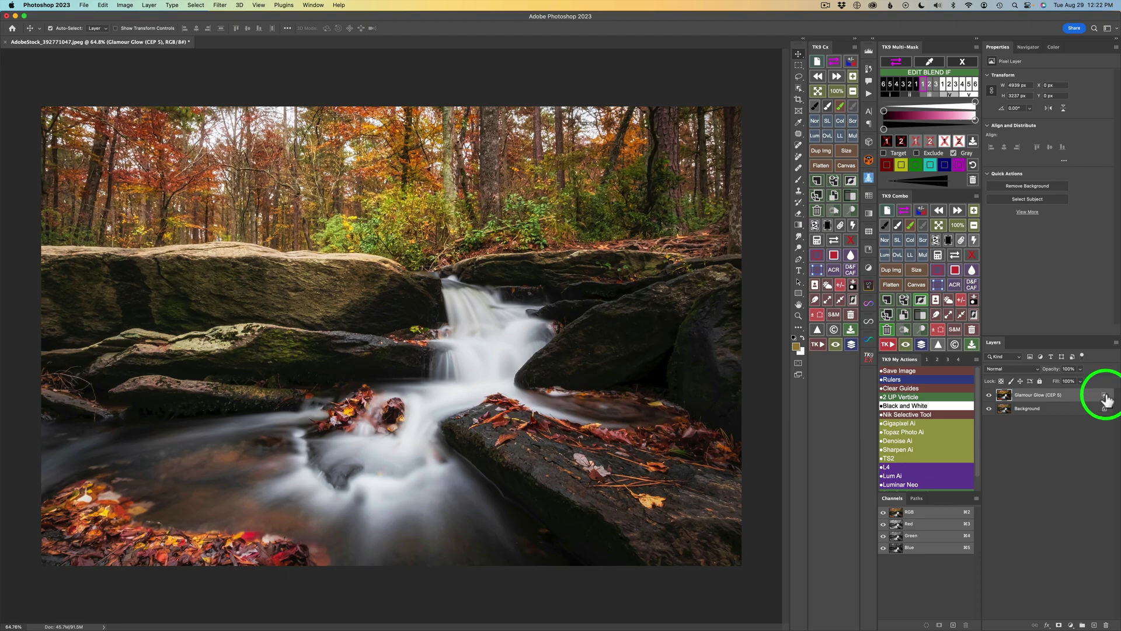
{"action": "double_click", "coordinate": [1105, 398]}
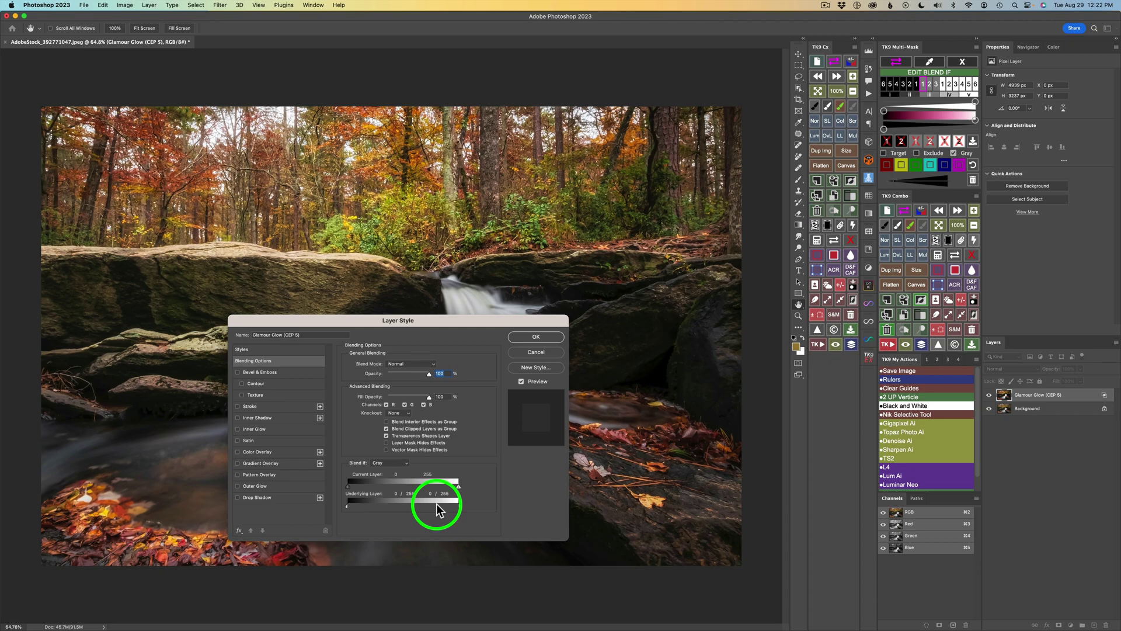
{"action": "left_click", "coordinate": [541, 339]}
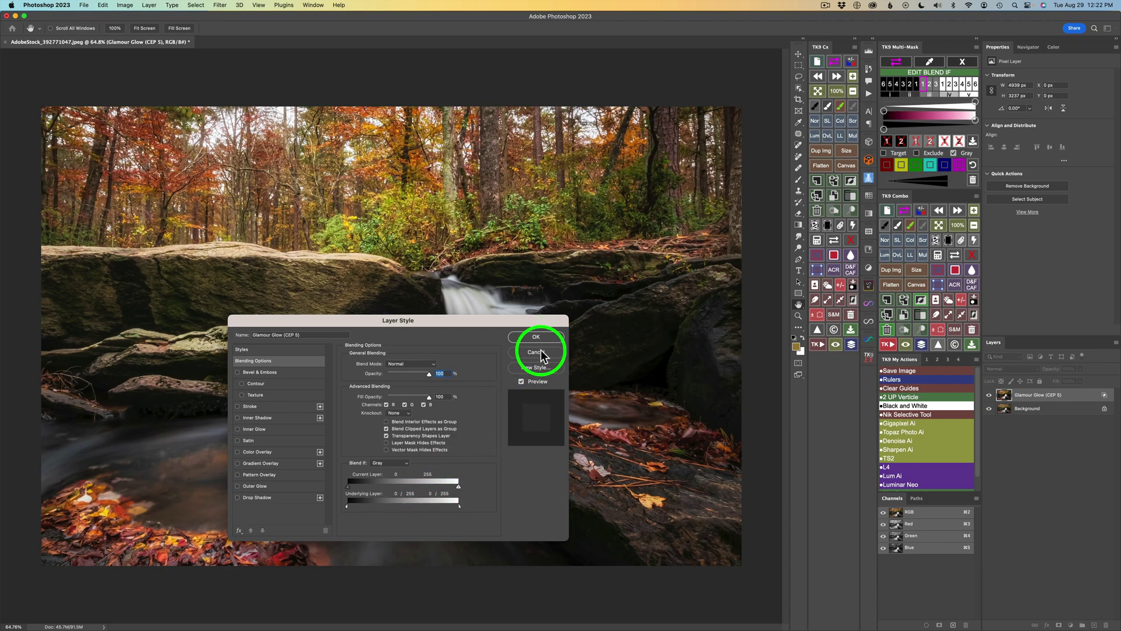
{"action": "left_click", "coordinate": [540, 349]}
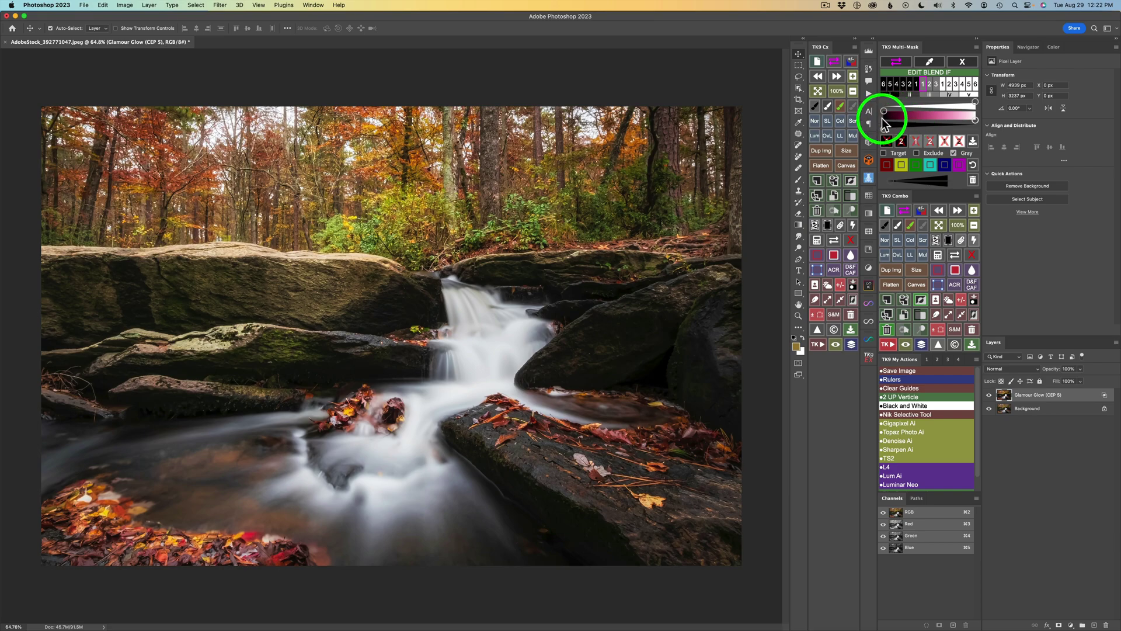
Move the underlying black slider right, choose step 2, and add the magenta overlay preview
{"action": "left_click_drag", "start_coordinate": [882, 117], "coordinate": [917, 128]}
{"action": "left_click", "coordinate": [931, 84]}
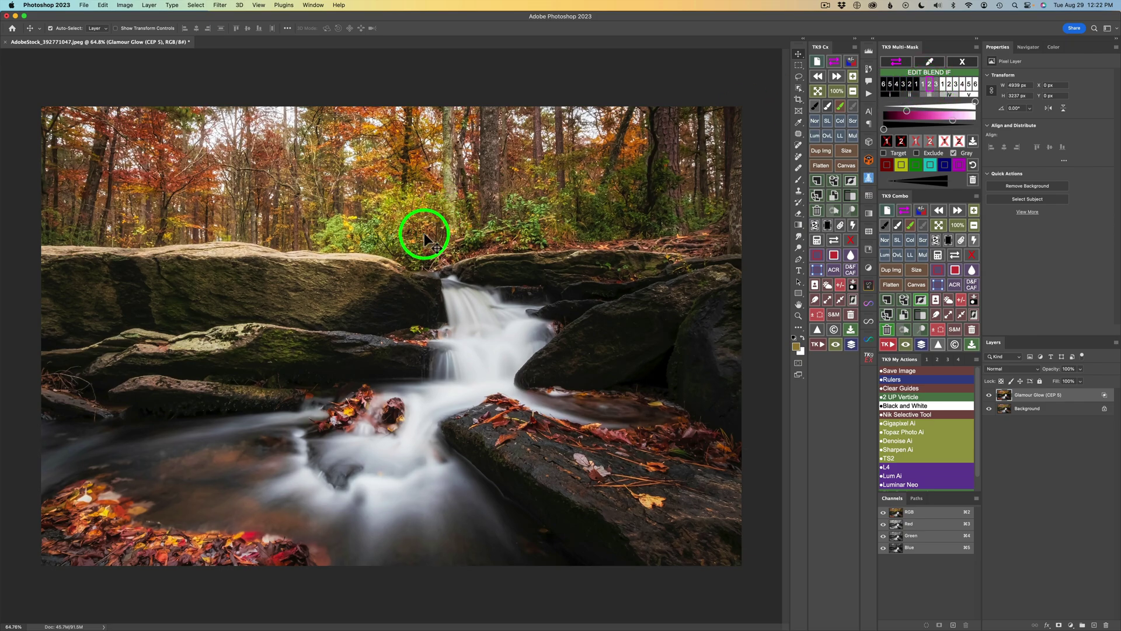
{"action": "left_click", "coordinate": [900, 69]}
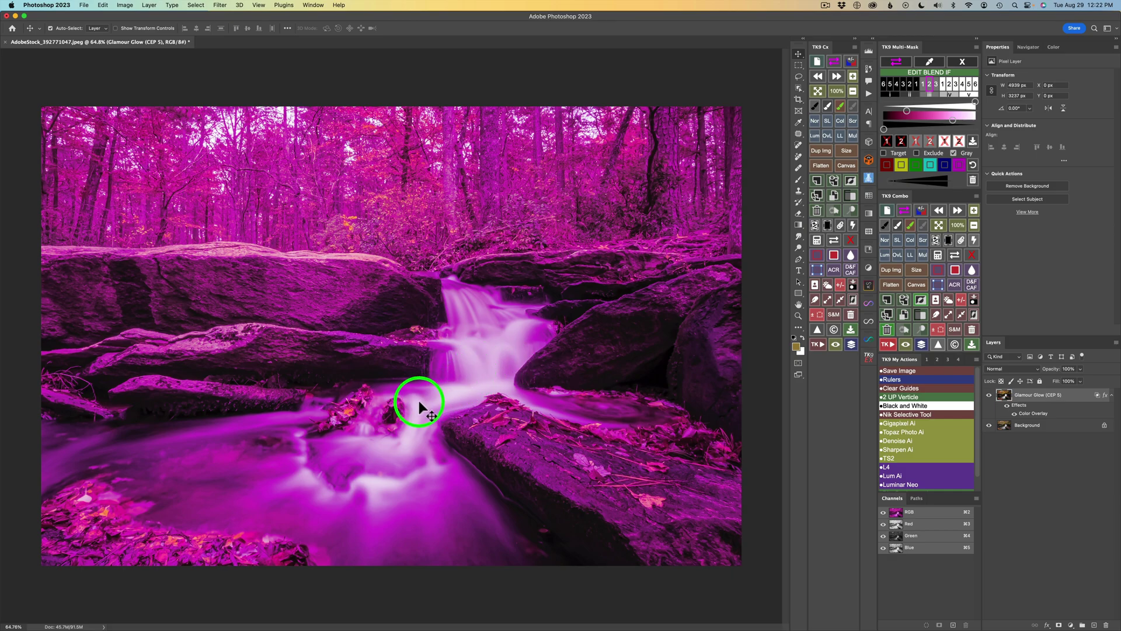
Turn the magenta overlay off, try Blend If steps 3 and 1, then select Gray
{"action": "left_click", "coordinate": [898, 62]}
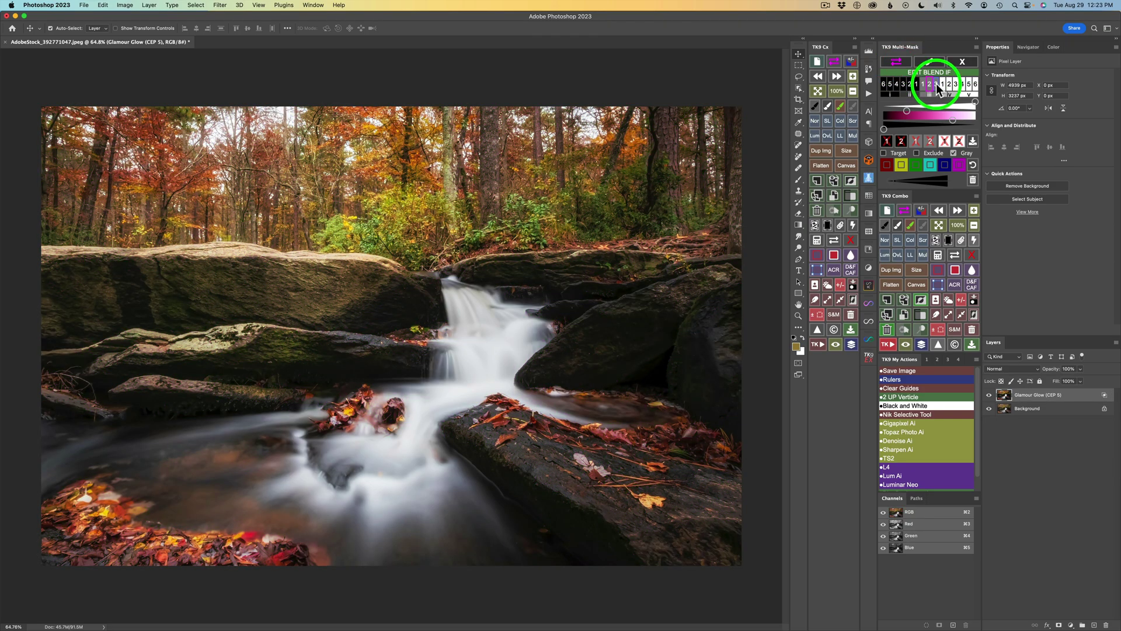
{"action": "left_click", "coordinate": [936, 84]}
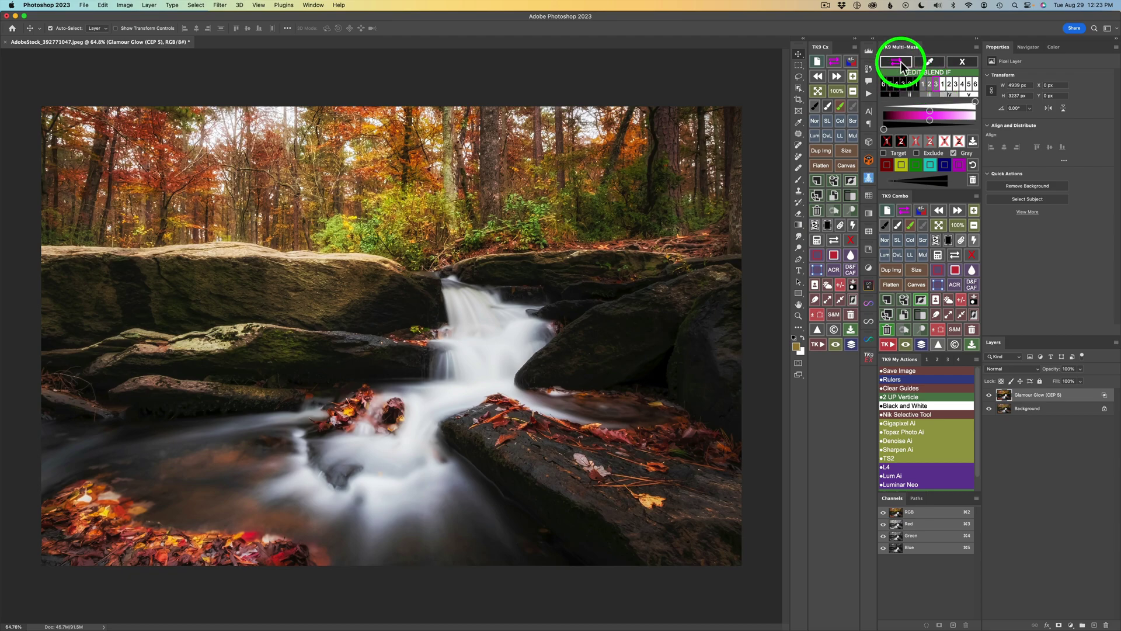
{"action": "left_click", "coordinate": [897, 61]}
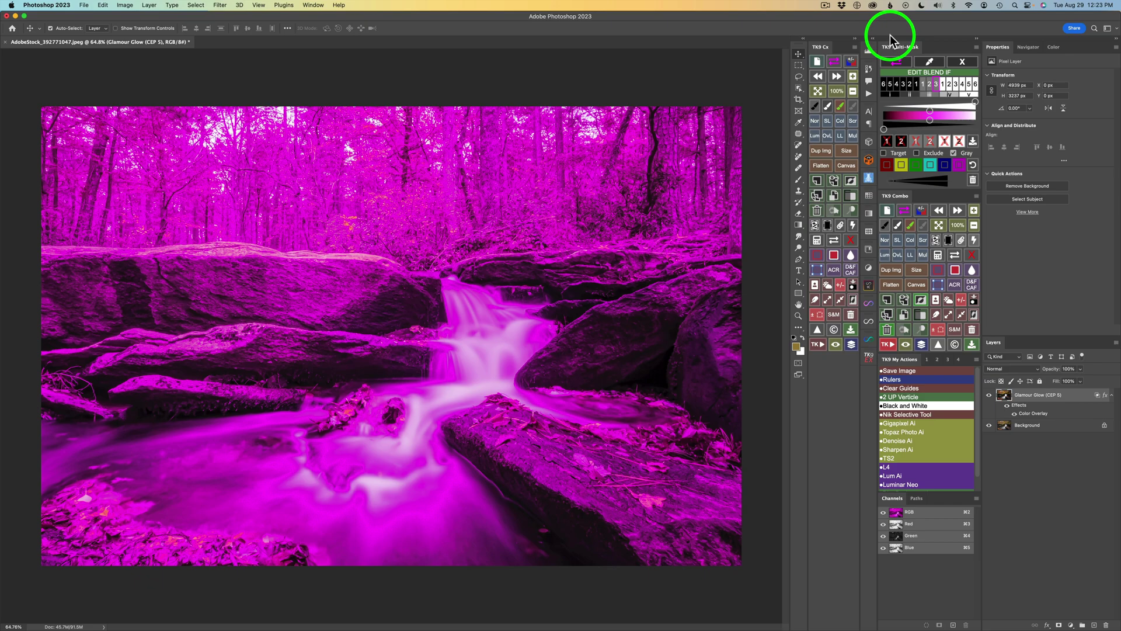
{"action": "left_click", "coordinate": [897, 62]}
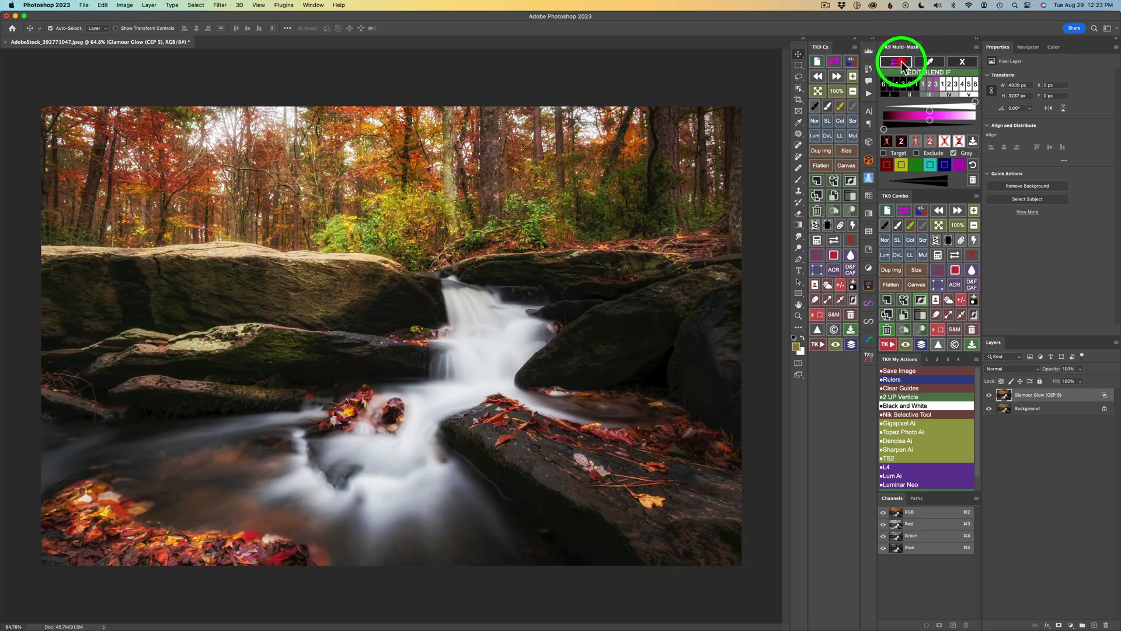
{"action": "left_click", "coordinate": [918, 87]}
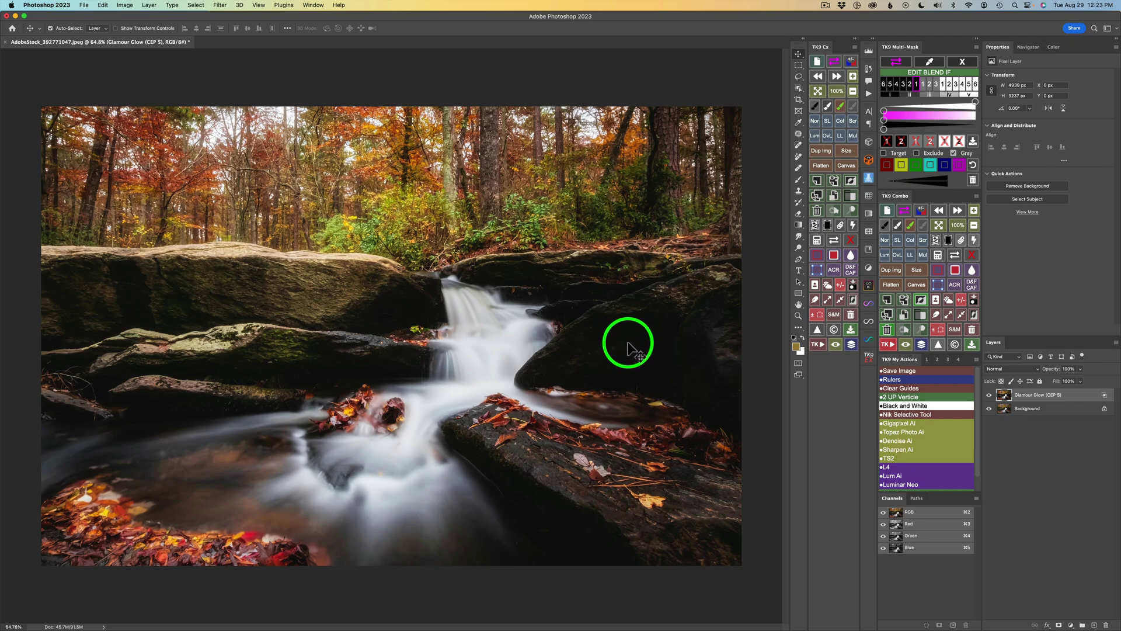
{"action": "left_click", "coordinate": [974, 164]}
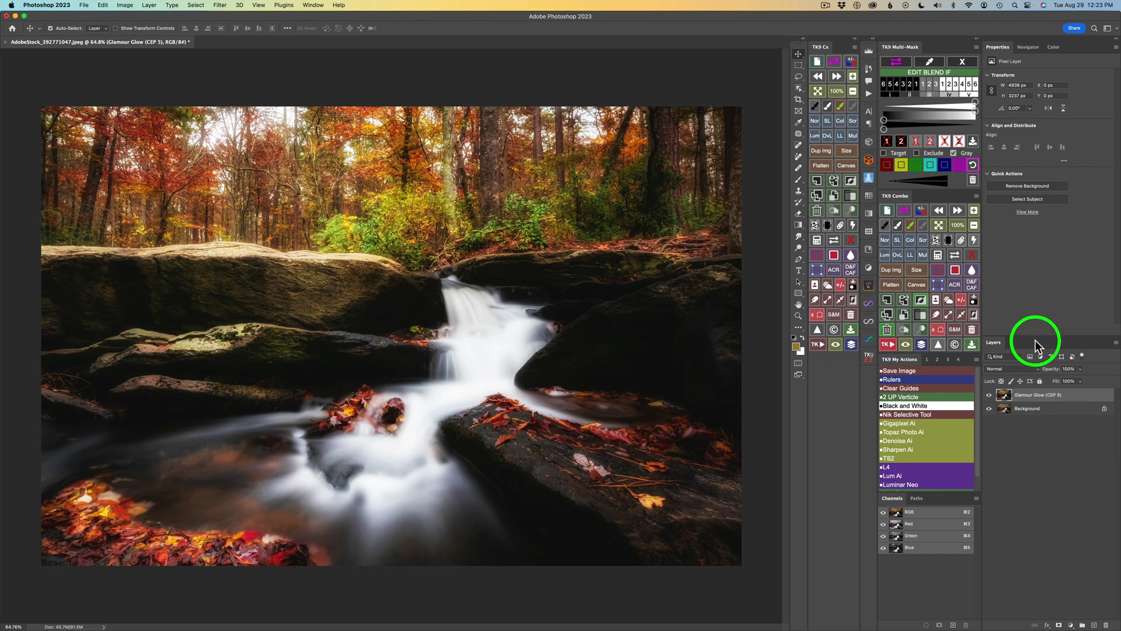
Mask Glamour Glow to yellow tones at step 2, compare, and preview coverage in magenta
{"action": "left_click", "coordinate": [902, 164]}
{"action": "left_click", "coordinate": [884, 152]}
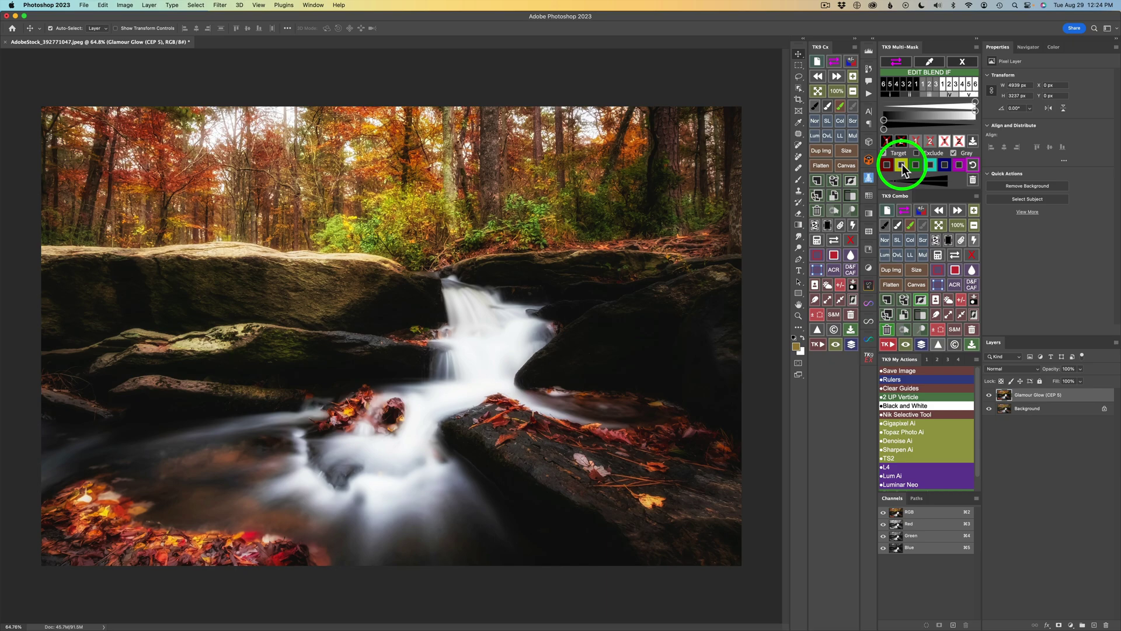
{"action": "left_click", "coordinate": [903, 167]}
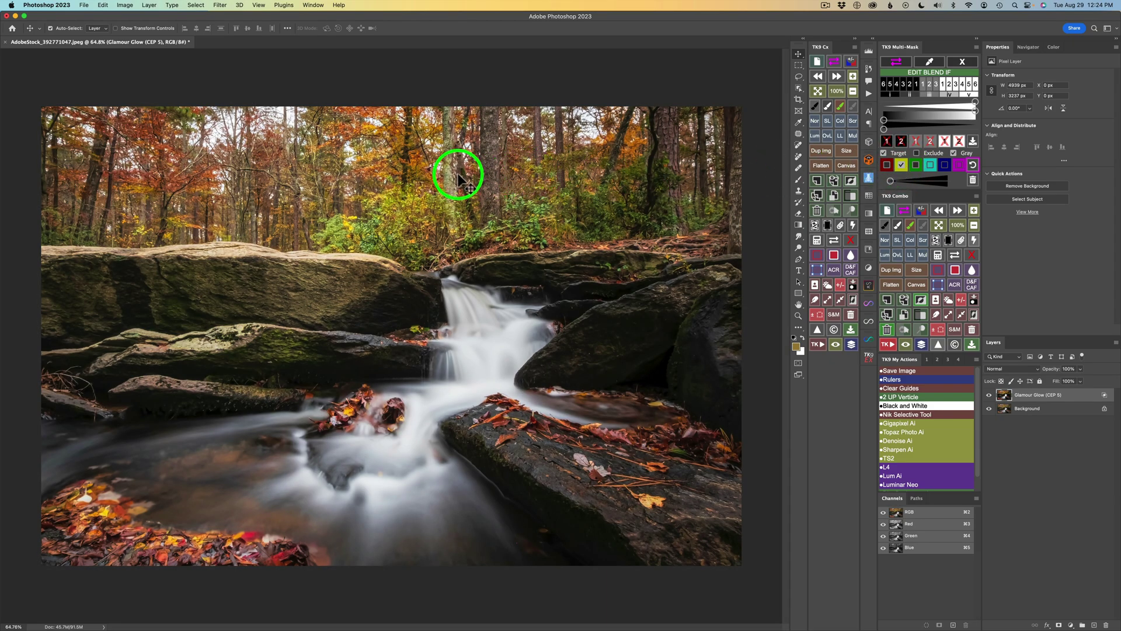
{"action": "left_click", "coordinate": [989, 395]}
{"action": "left_click", "coordinate": [989, 395]}
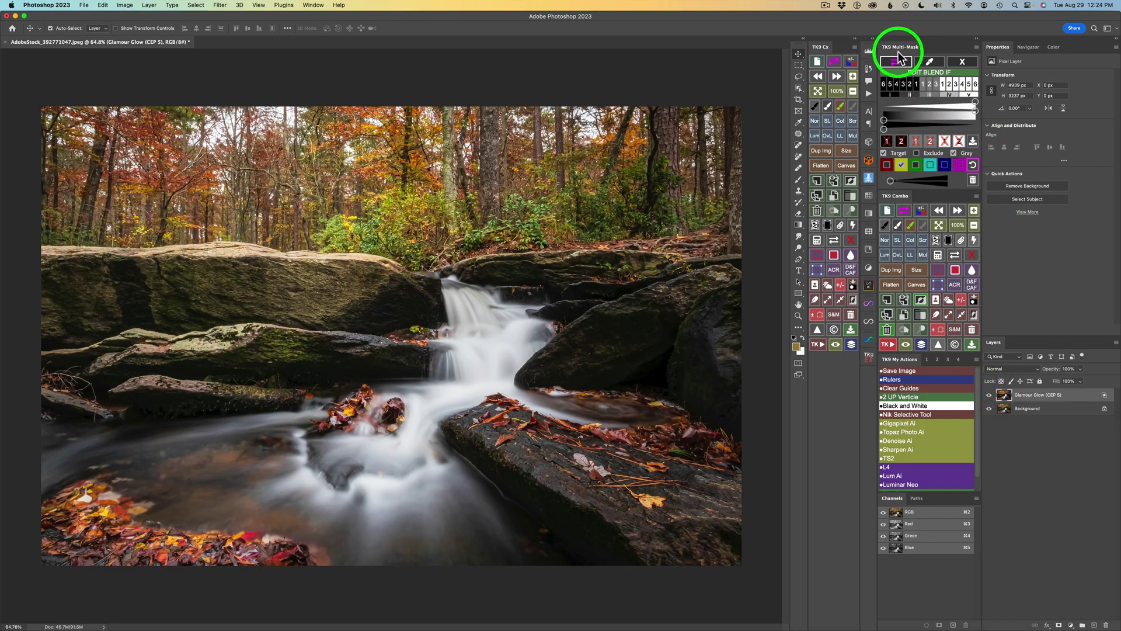
{"action": "left_click", "coordinate": [896, 62]}
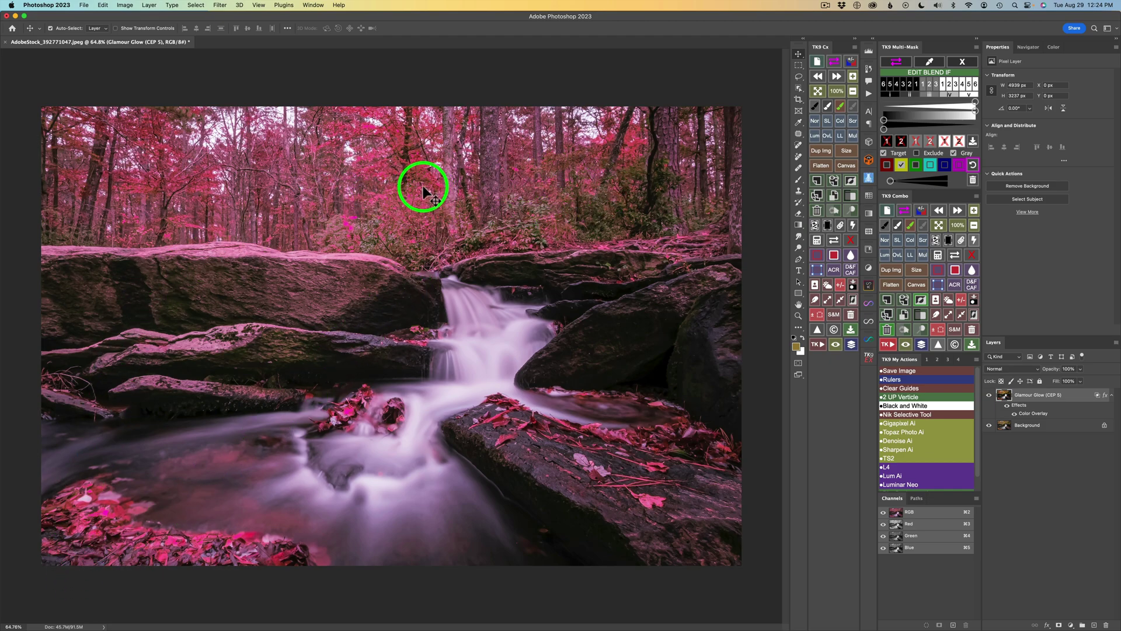
Remove the magenta preview and target red plus yellow tones, comparing glow on and off
{"action": "left_click", "coordinate": [897, 61]}
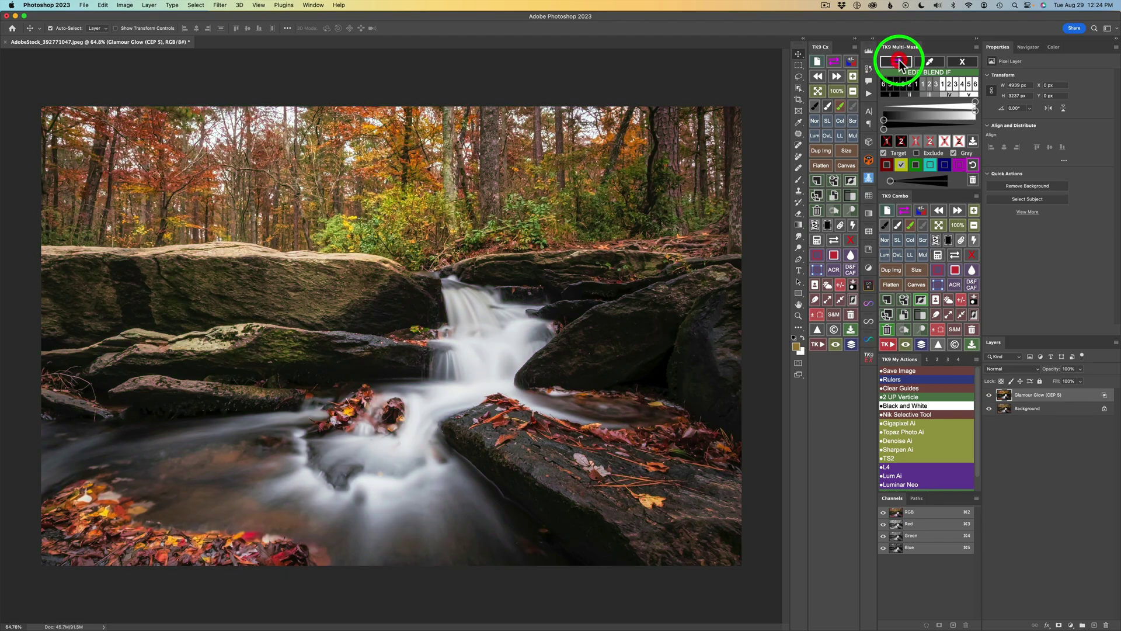
{"action": "left_click", "coordinate": [887, 164]}
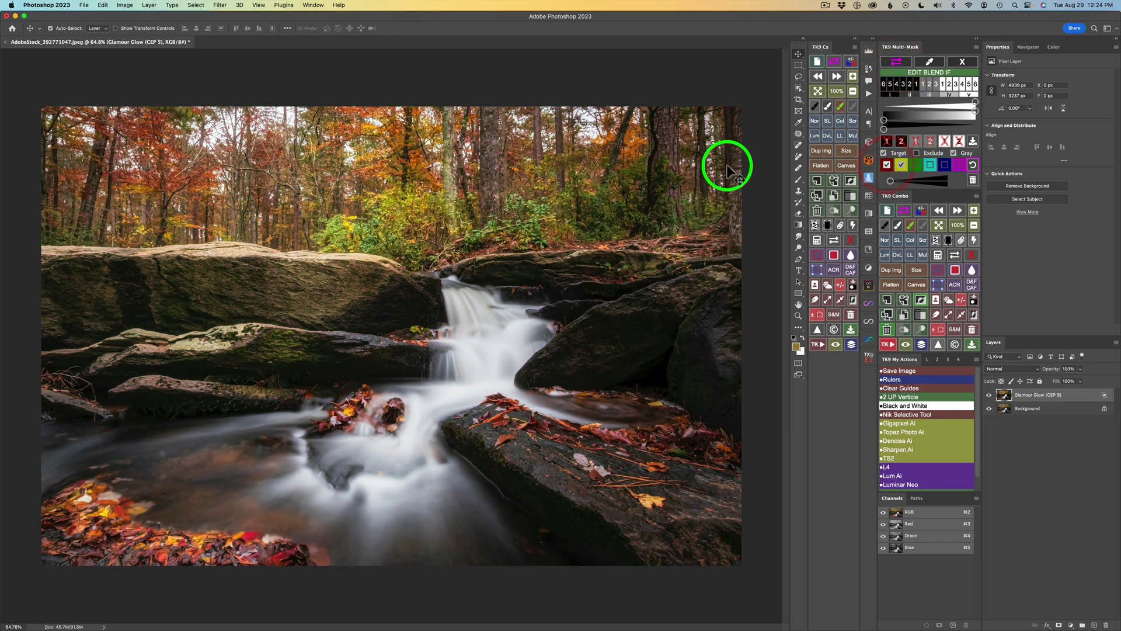
{"action": "left_click", "coordinate": [883, 152]}
{"action": "left_click", "coordinate": [884, 152]}
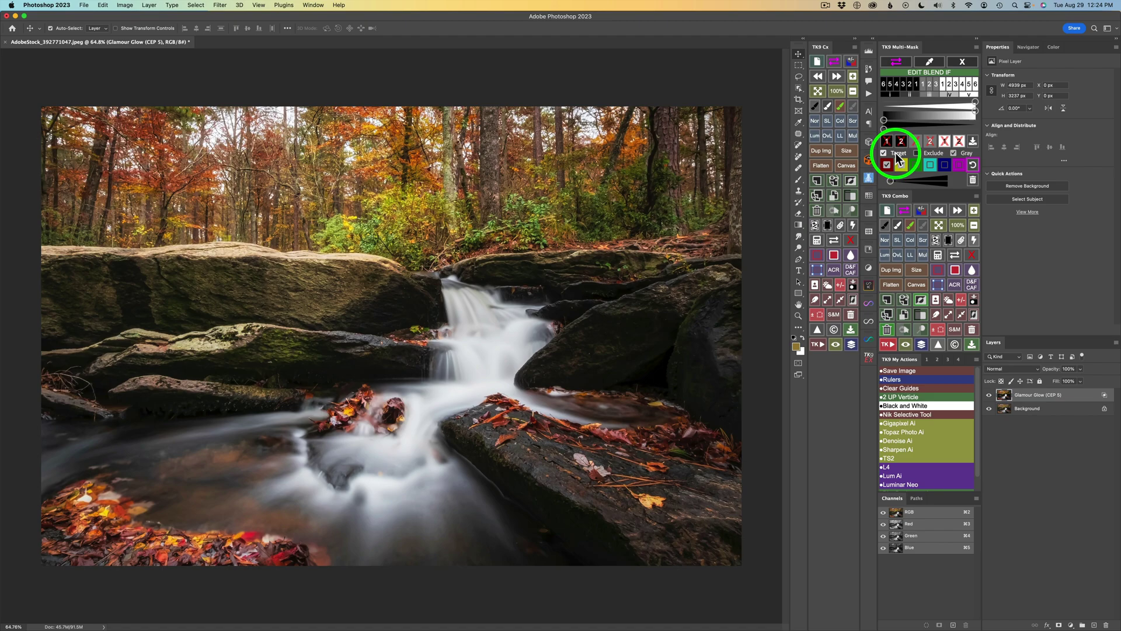
{"action": "left_click", "coordinate": [887, 165]}
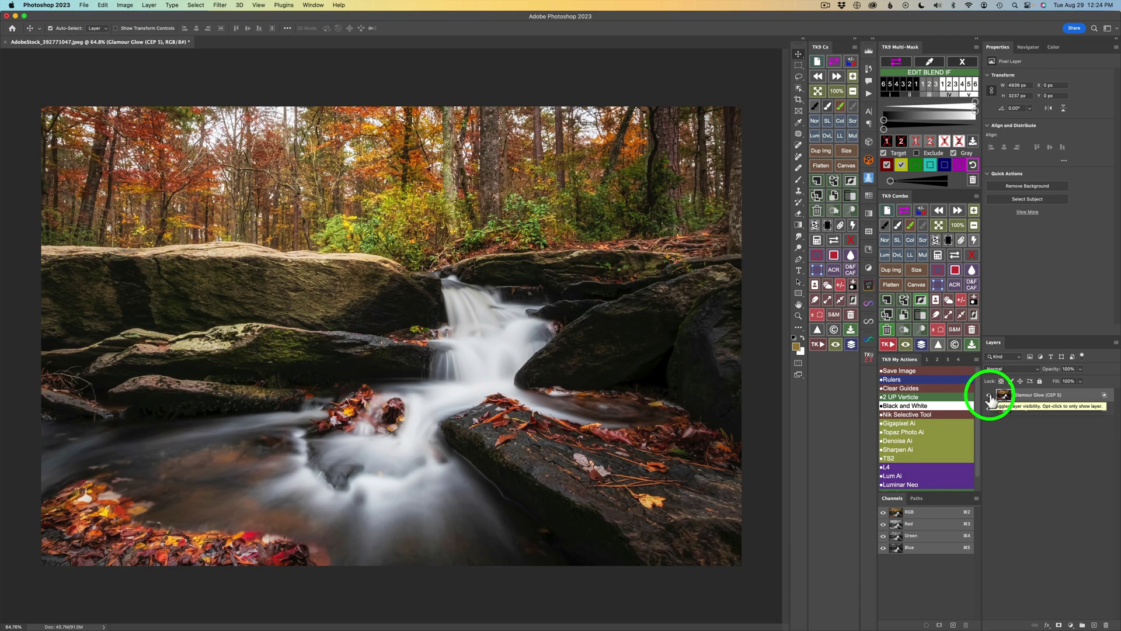
{"action": "left_click", "coordinate": [990, 396]}
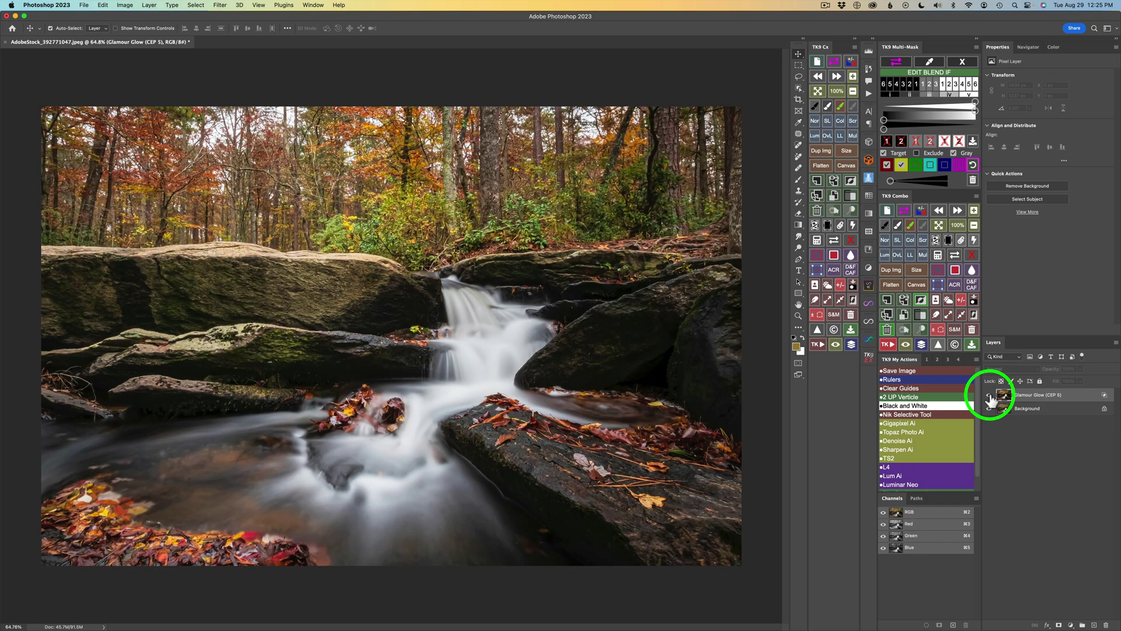
{"action": "left_click", "coordinate": [990, 396]}
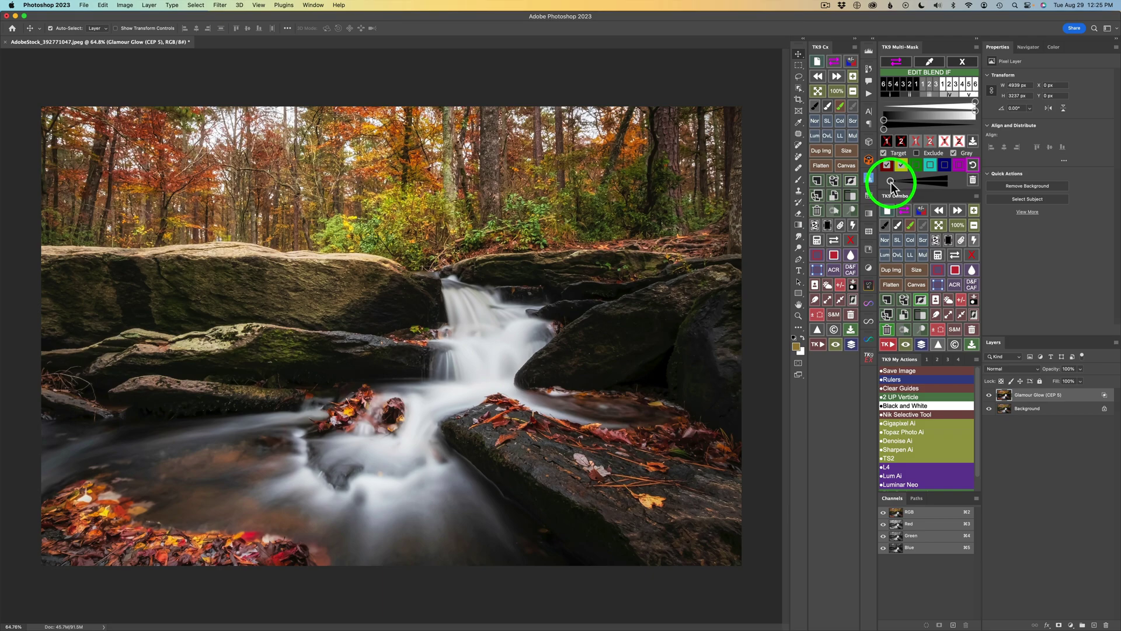
Dismiss the slider help and slightly strengthen the red-and-yellow colour targeting
{"action": "mouse_move", "coordinate": [891, 182]}
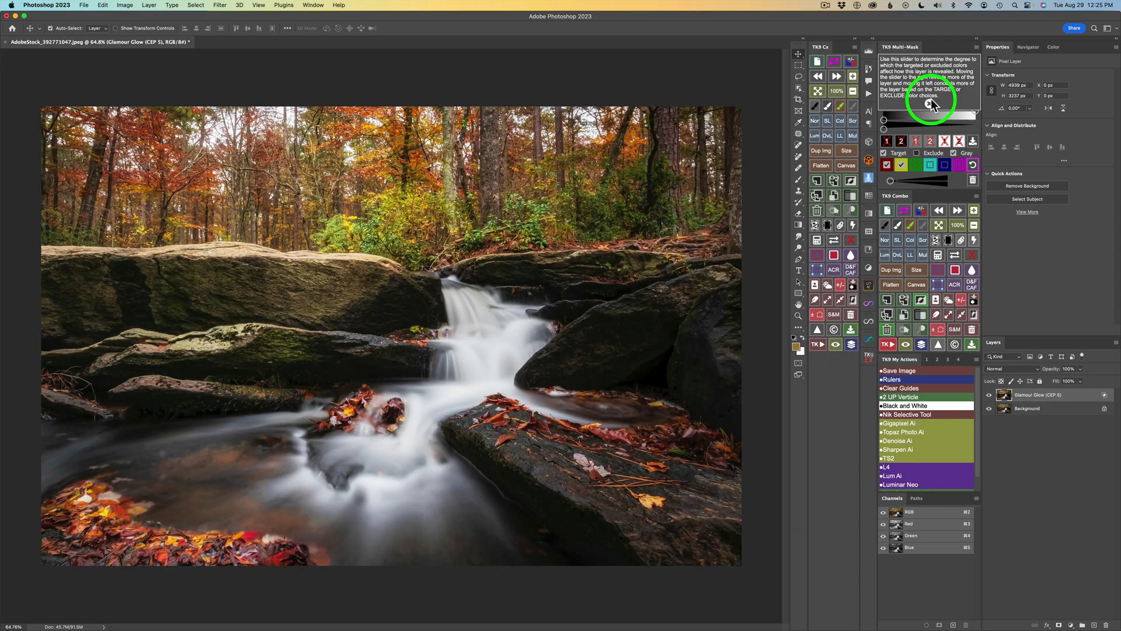
{"action": "left_click", "coordinate": [581, 333]}
{"action": "left_click", "coordinate": [930, 98]}
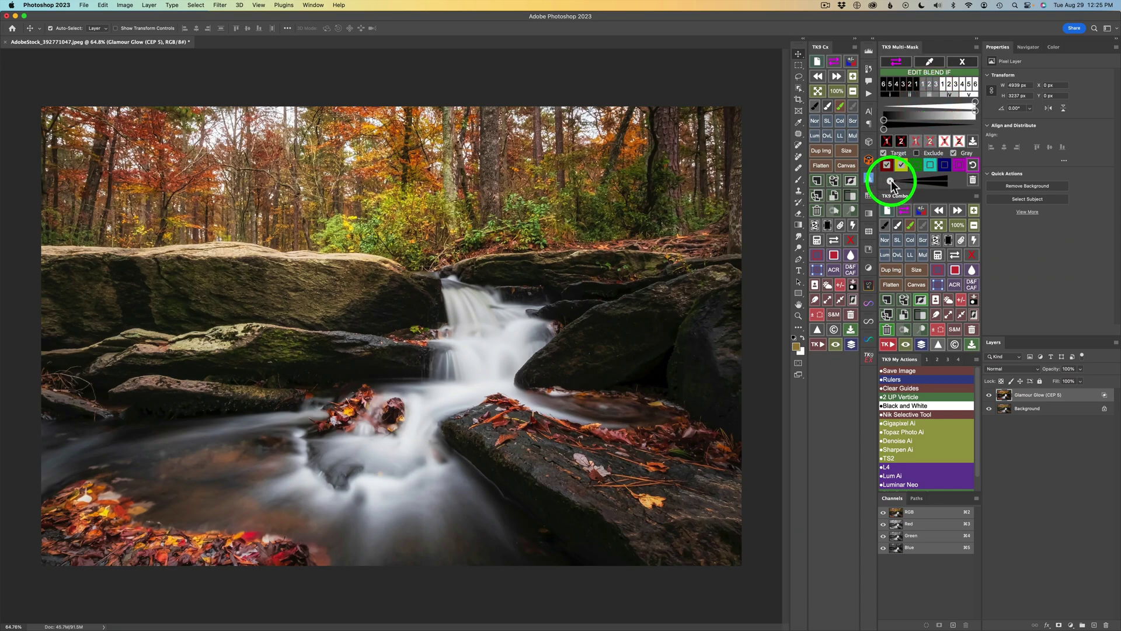
{"action": "left_click_drag", "start_coordinate": [903, 181], "coordinate": [914, 180]}
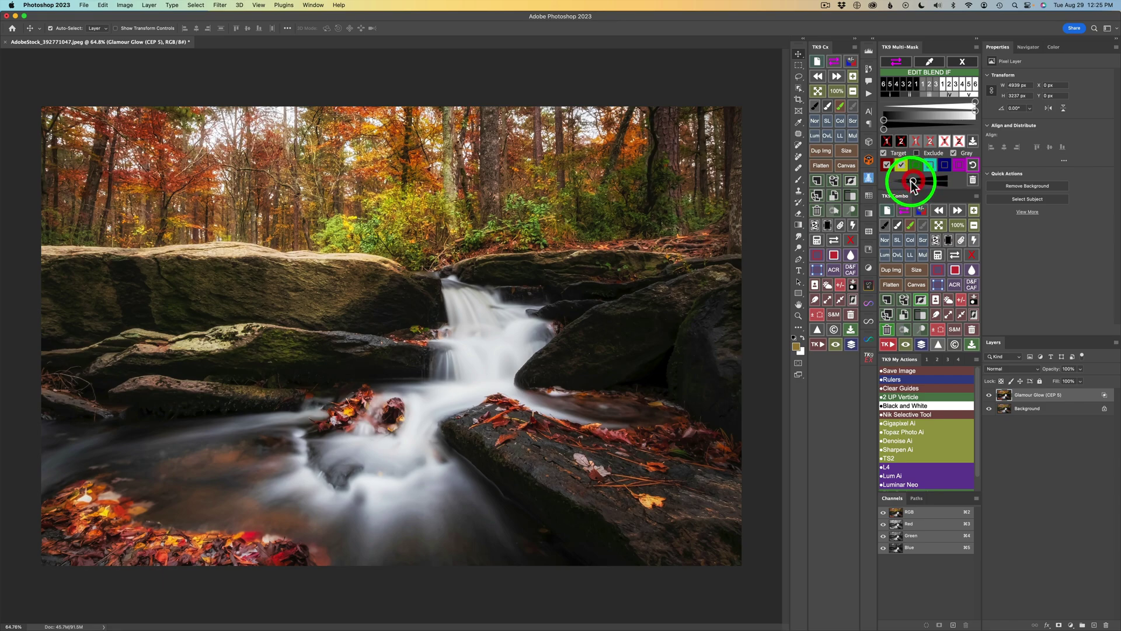
Check Target to apply the red-targeted blend, then briefly preview the affected areas in magenta
{"action": "left_click", "coordinate": [884, 153]}
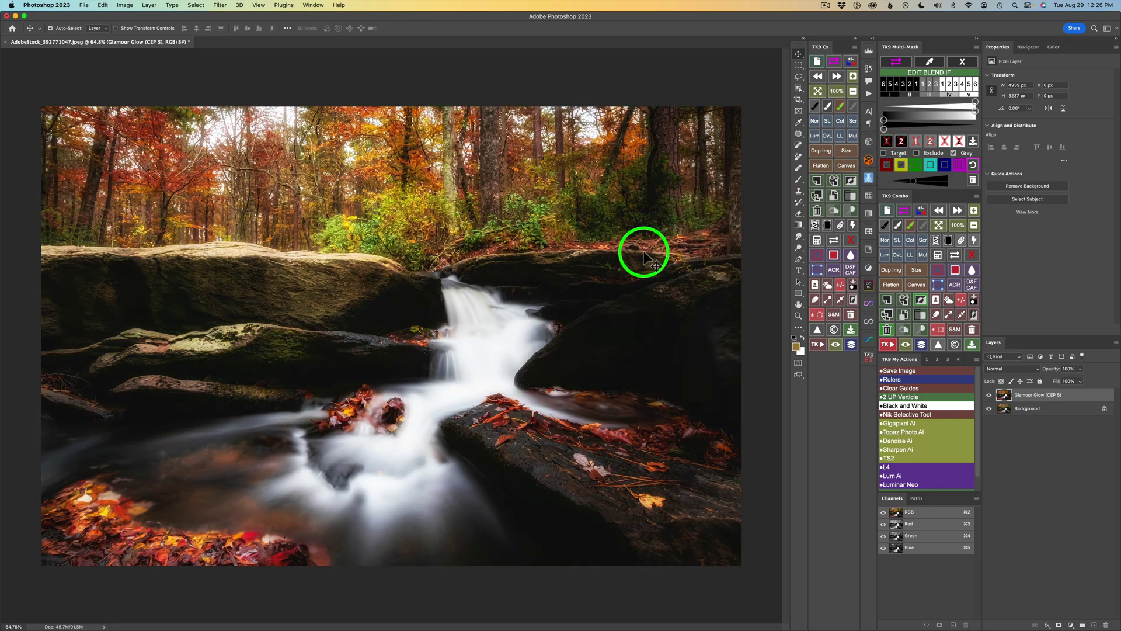
{"action": "left_click", "coordinate": [884, 153]}
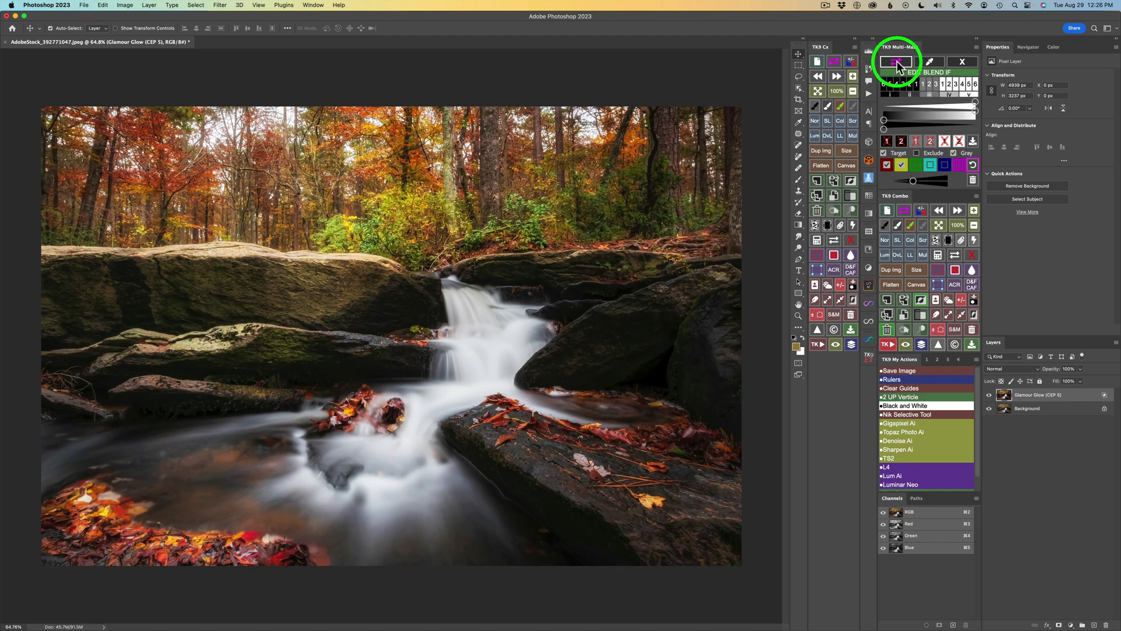
{"action": "left_click", "coordinate": [896, 63]}
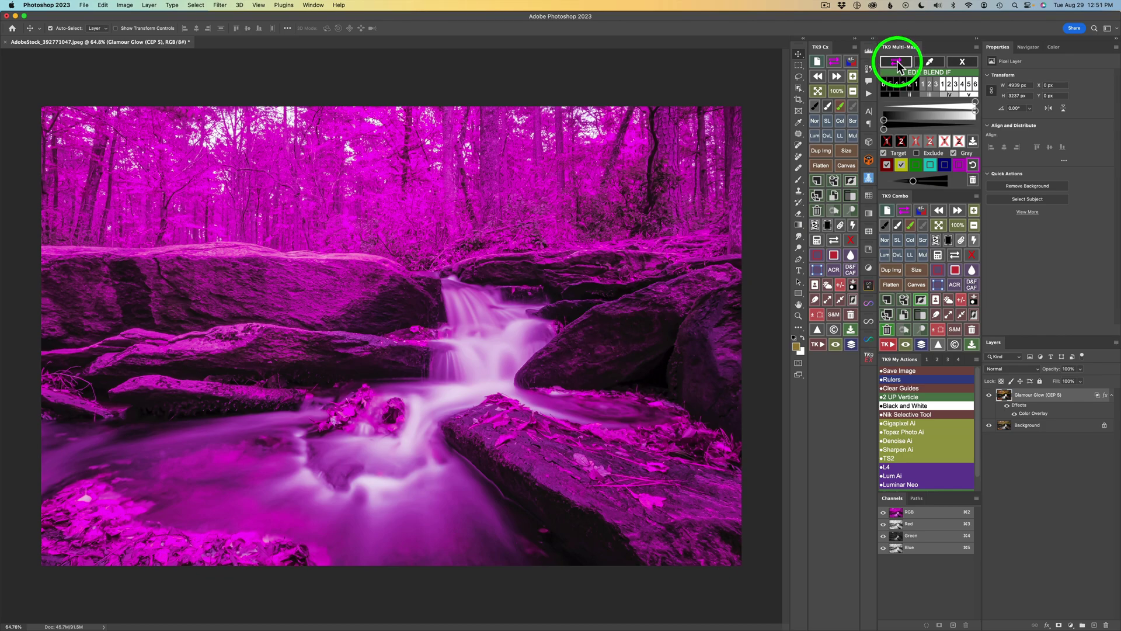
{"action": "left_click", "coordinate": [896, 62]}
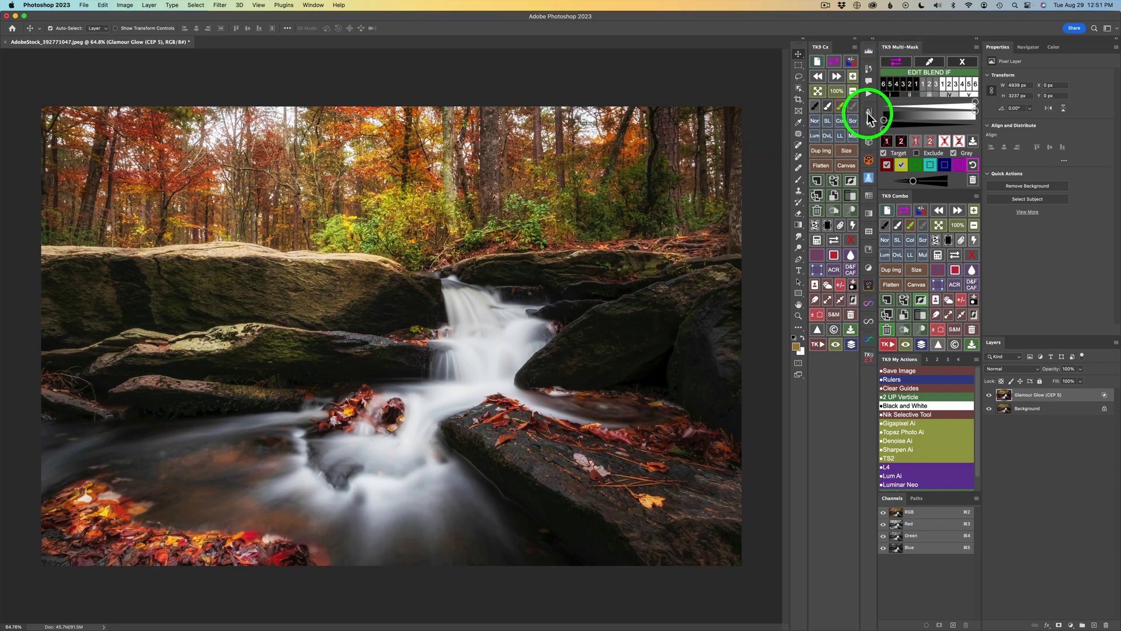
Compare the glow mask with green, yellow, red and then blue tones targeted
{"action": "left_click", "coordinate": [887, 165]}
{"action": "left_click", "coordinate": [916, 164]}
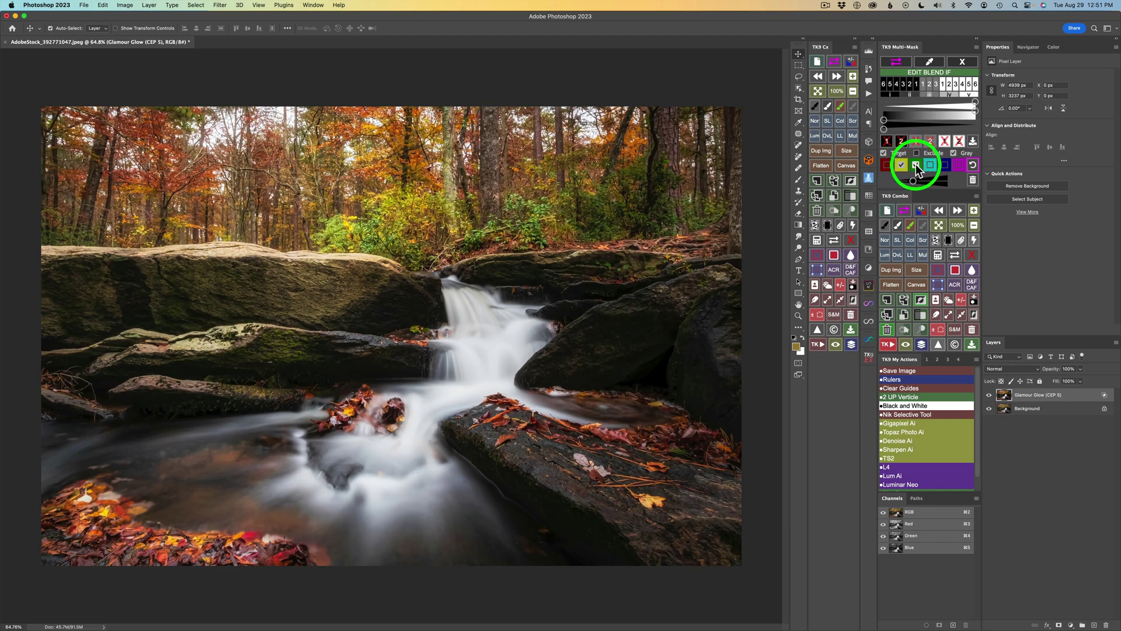
{"action": "left_click", "coordinate": [897, 164]}
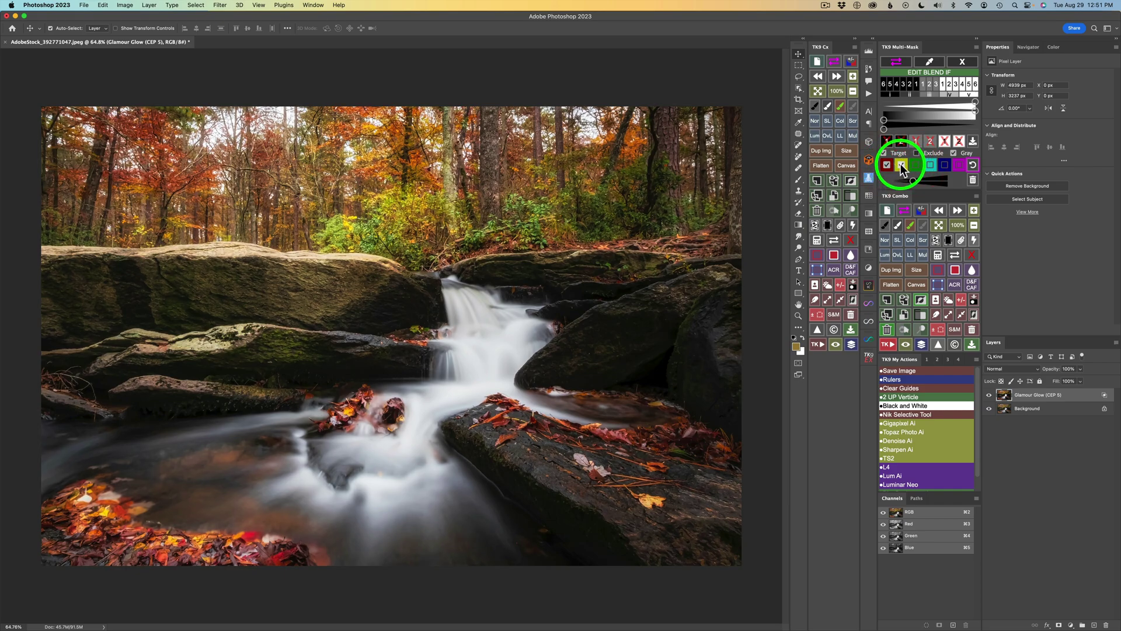
{"action": "left_click", "coordinate": [887, 165]}
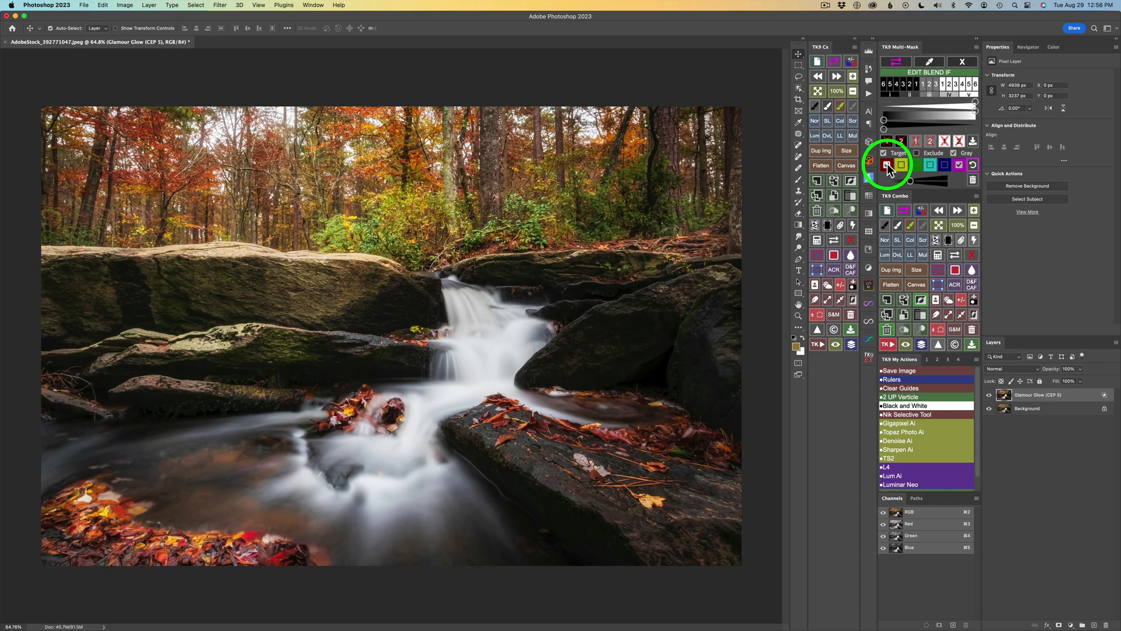
{"action": "left_click", "coordinate": [940, 166]}
{"action": "left_click", "coordinate": [945, 164]}
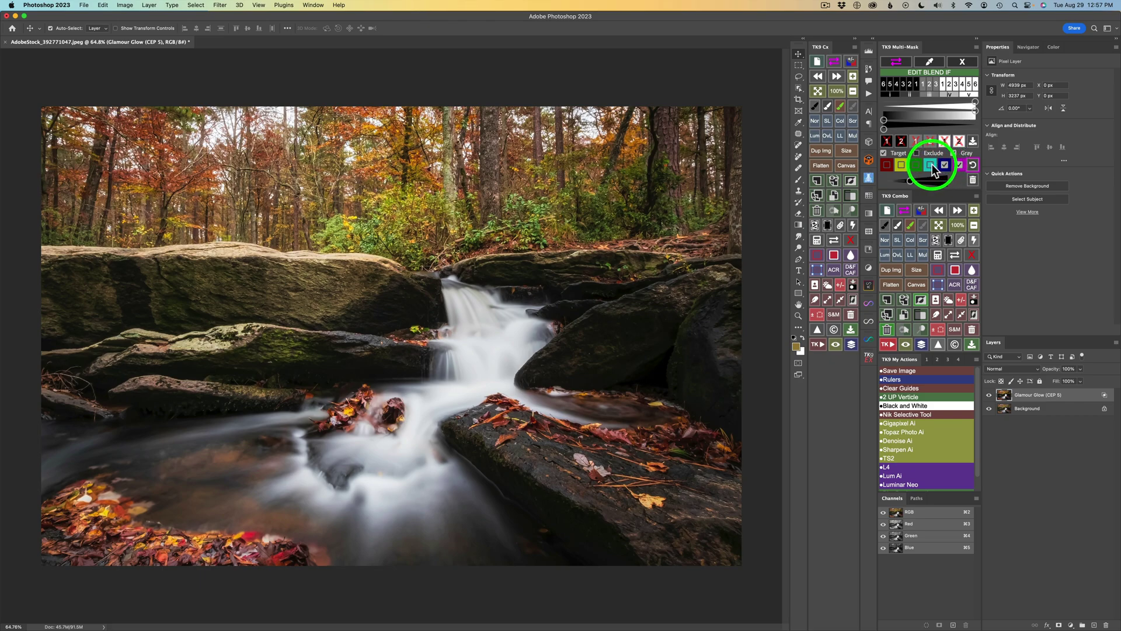
Try magenta, cyan and red/yellow targets, finishing with blue tones targeted
{"action": "left_click", "coordinate": [959, 166]}
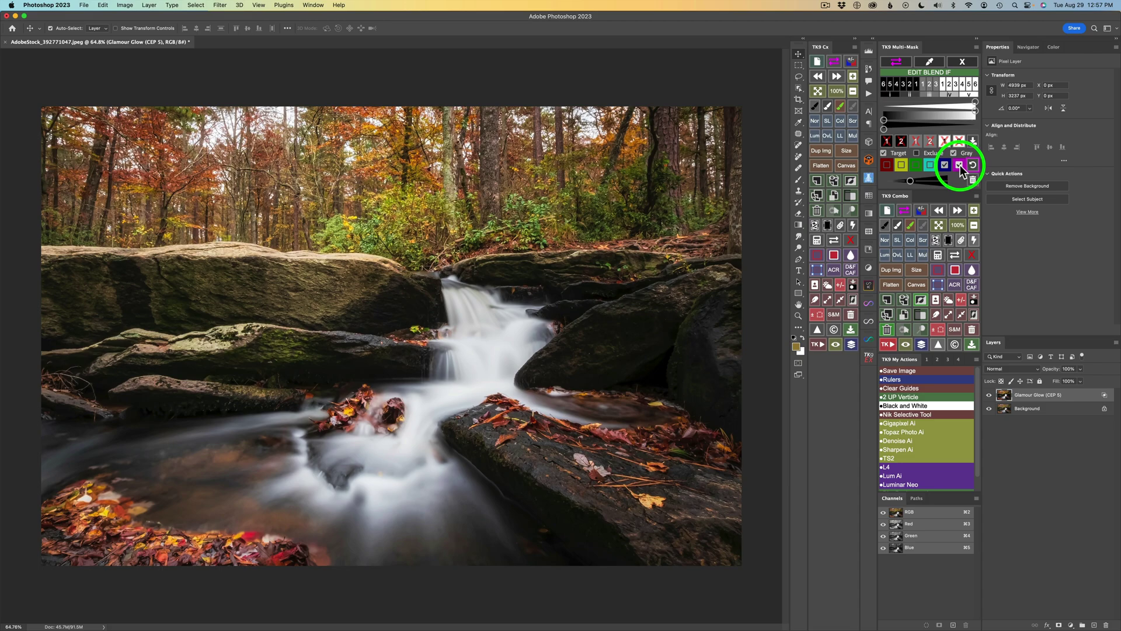
{"action": "left_click", "coordinate": [933, 166]}
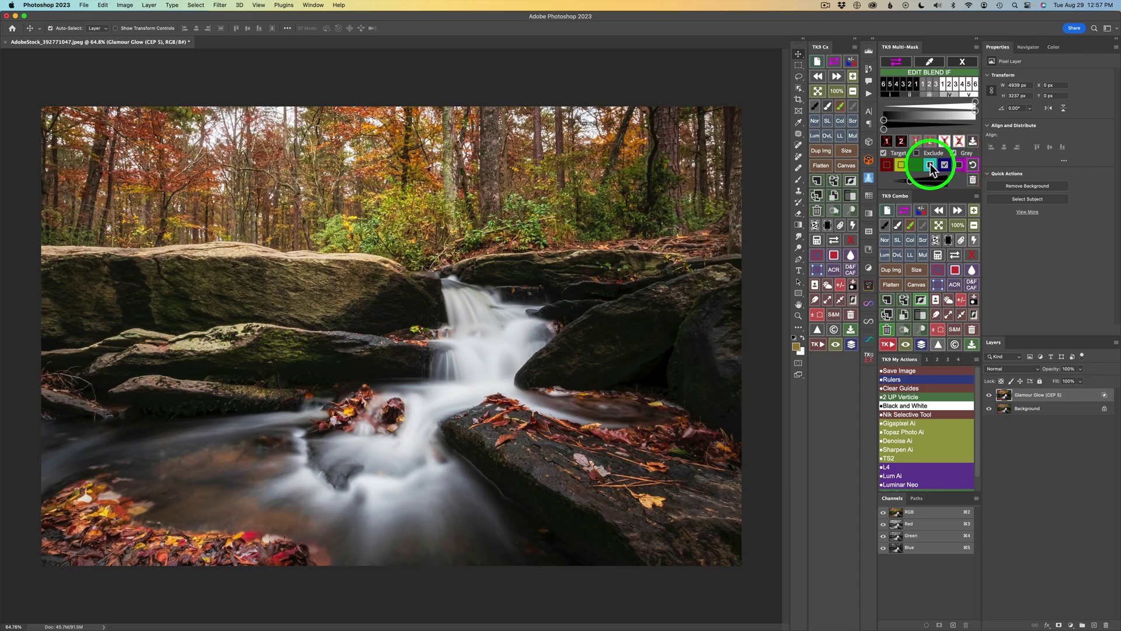
{"action": "left_click", "coordinate": [930, 165]}
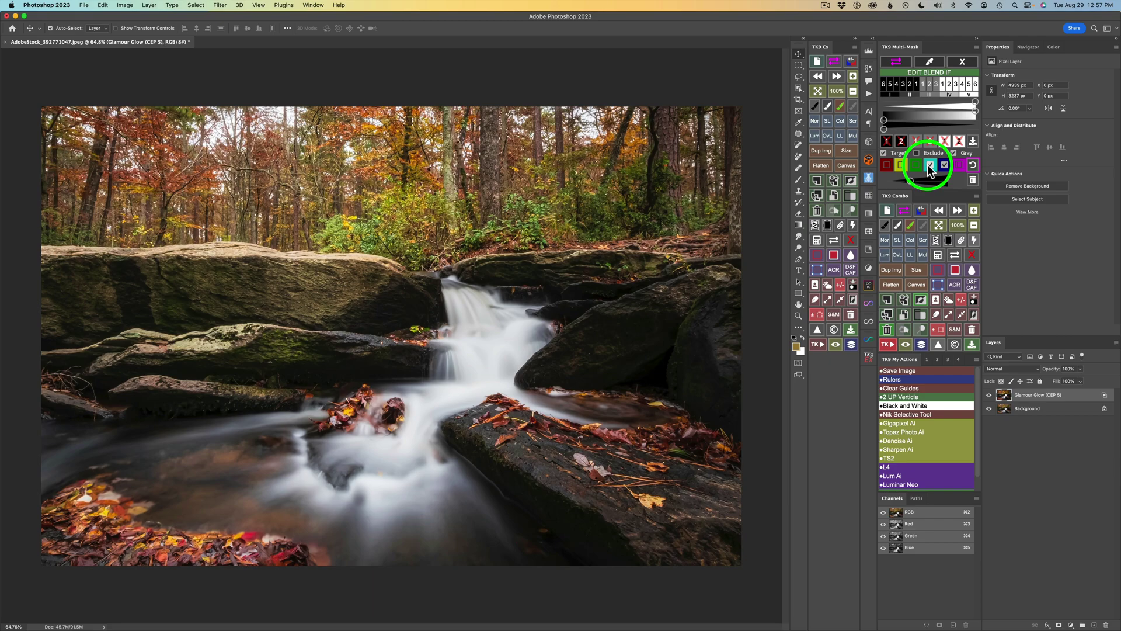
{"action": "left_click", "coordinate": [894, 165]}
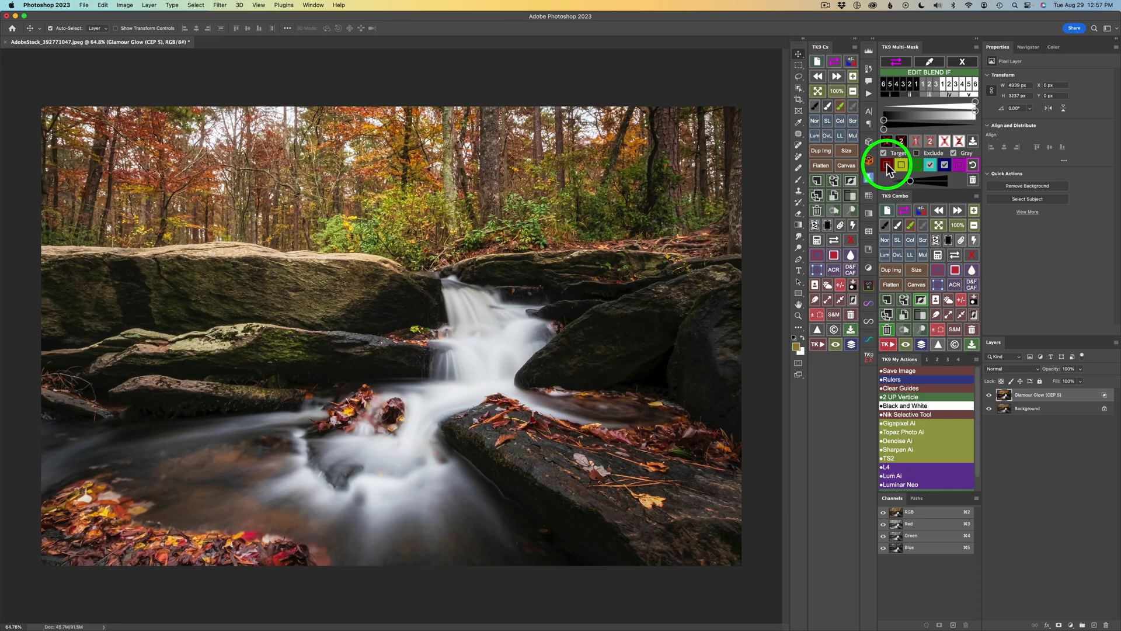
{"action": "left_click", "coordinate": [931, 165]}
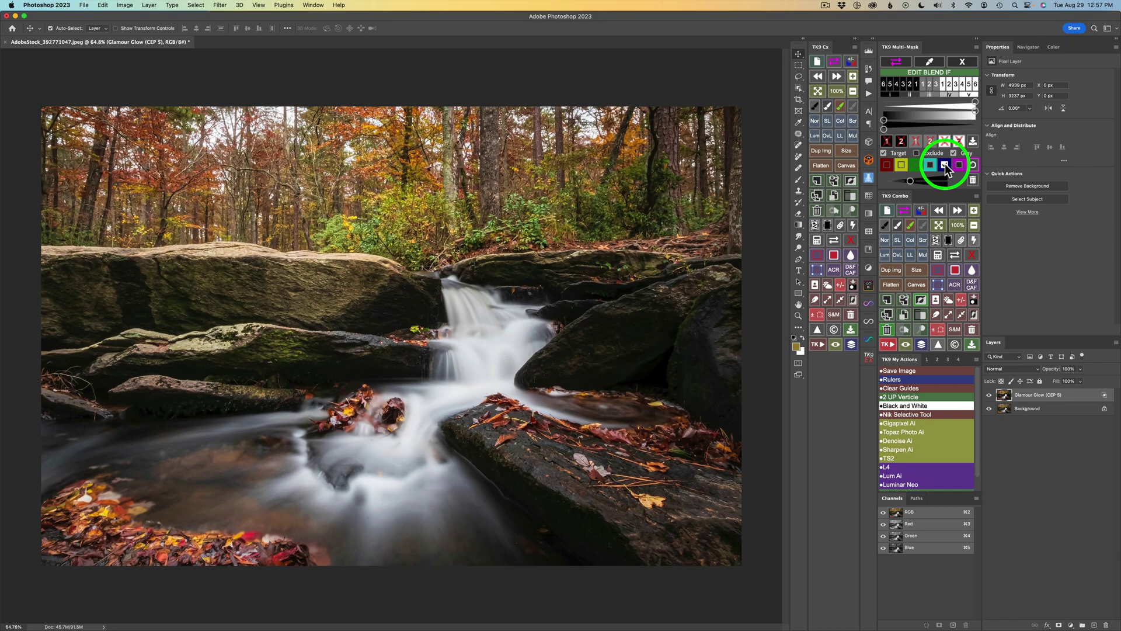
{"action": "left_click", "coordinate": [945, 164]}
Target red plus yellow tones and widen the colour range slider slightly to the right
{"action": "left_click", "coordinate": [888, 163]}
{"action": "left_click", "coordinate": [902, 164]}
{"action": "left_click_drag", "start_coordinate": [906, 180], "coordinate": [915, 182]}
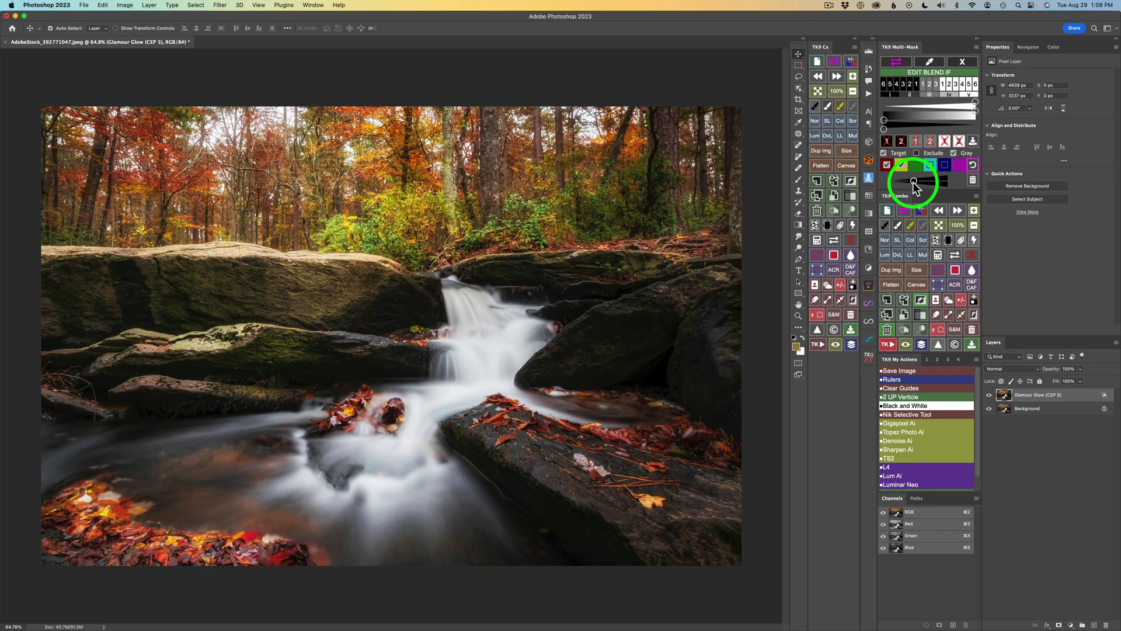
Restrict the blend to Blend If zone 3, tighten shadow and highlight cutoffs, then compare the layer on and off
{"action": "left_click", "coordinate": [936, 85]}
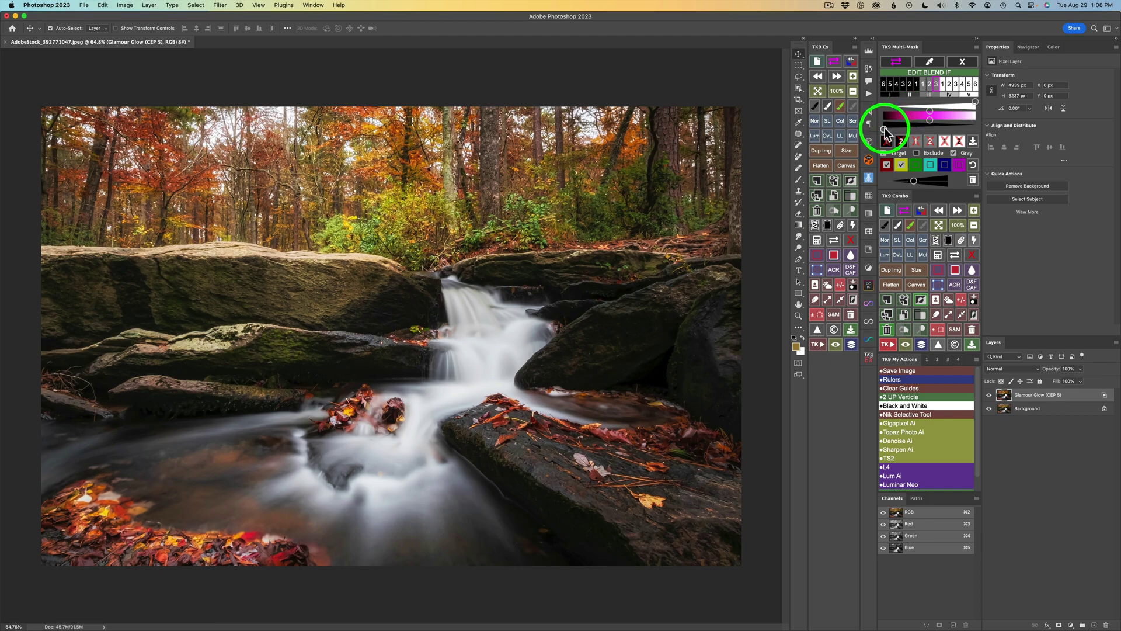
{"action": "left_click_drag", "start_coordinate": [885, 129], "coordinate": [900, 128]}
{"action": "left_click_drag", "start_coordinate": [977, 108], "coordinate": [960, 110]}
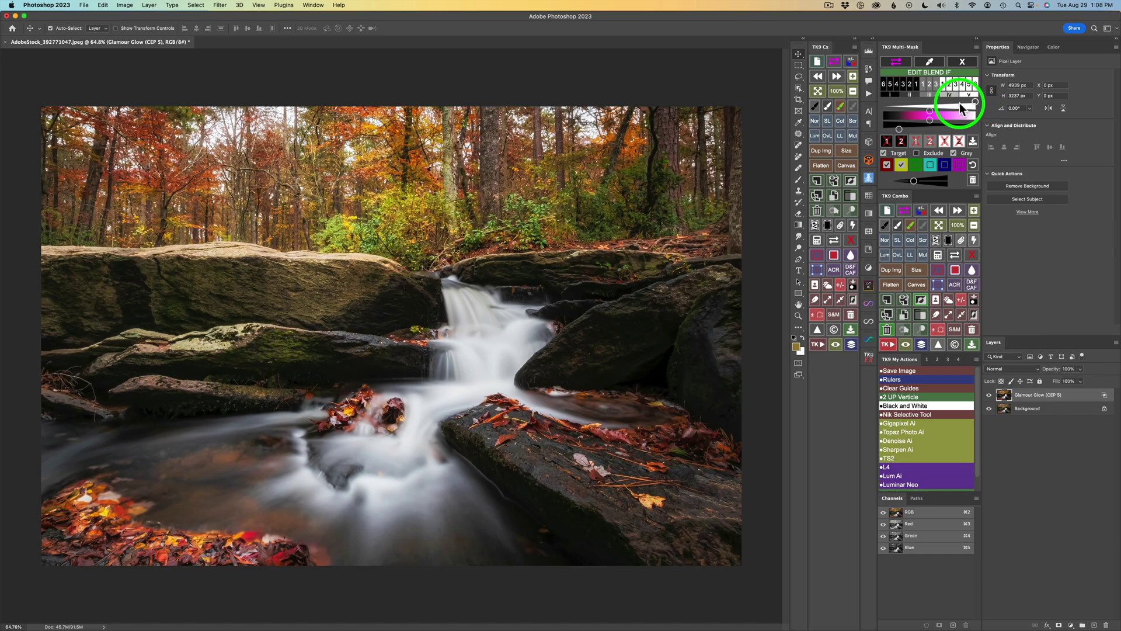
{"action": "left_click", "coordinate": [991, 398]}
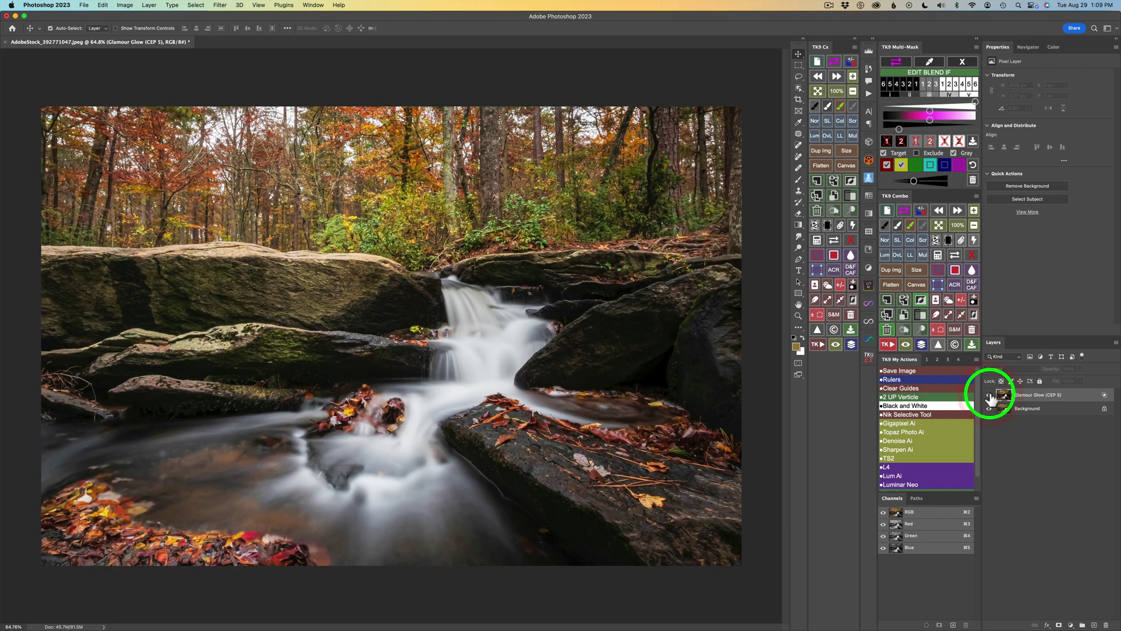
{"action": "left_click", "coordinate": [991, 398]}
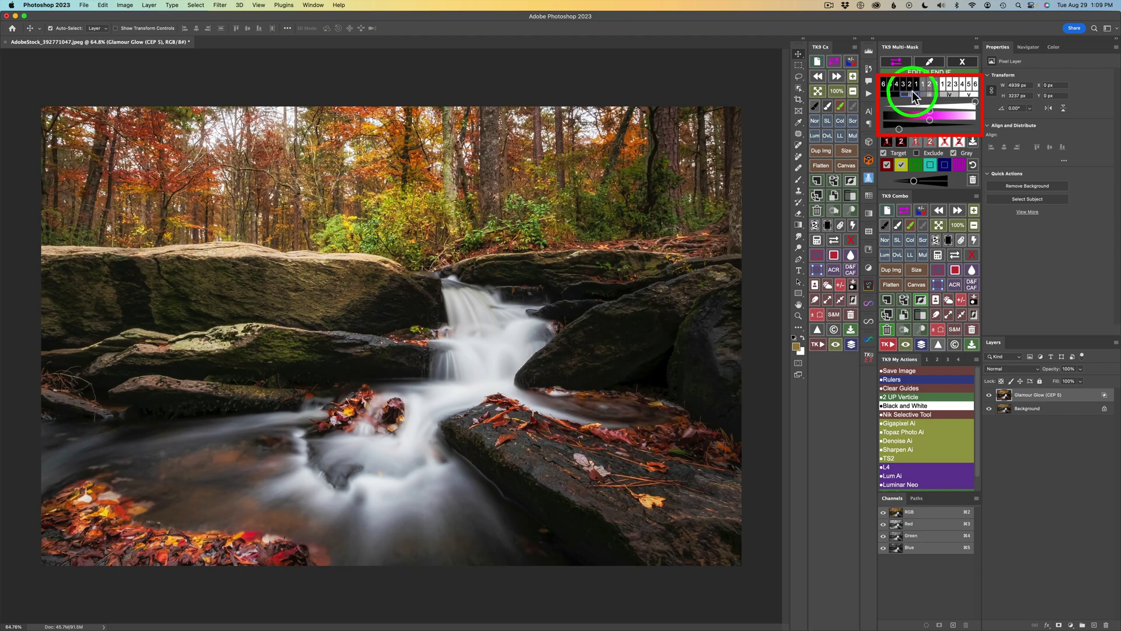
Reselect midtone zone 3 with gray tones included, retoggle Target, then hide Glamour Glow to compare
{"action": "left_click", "coordinate": [937, 86]}
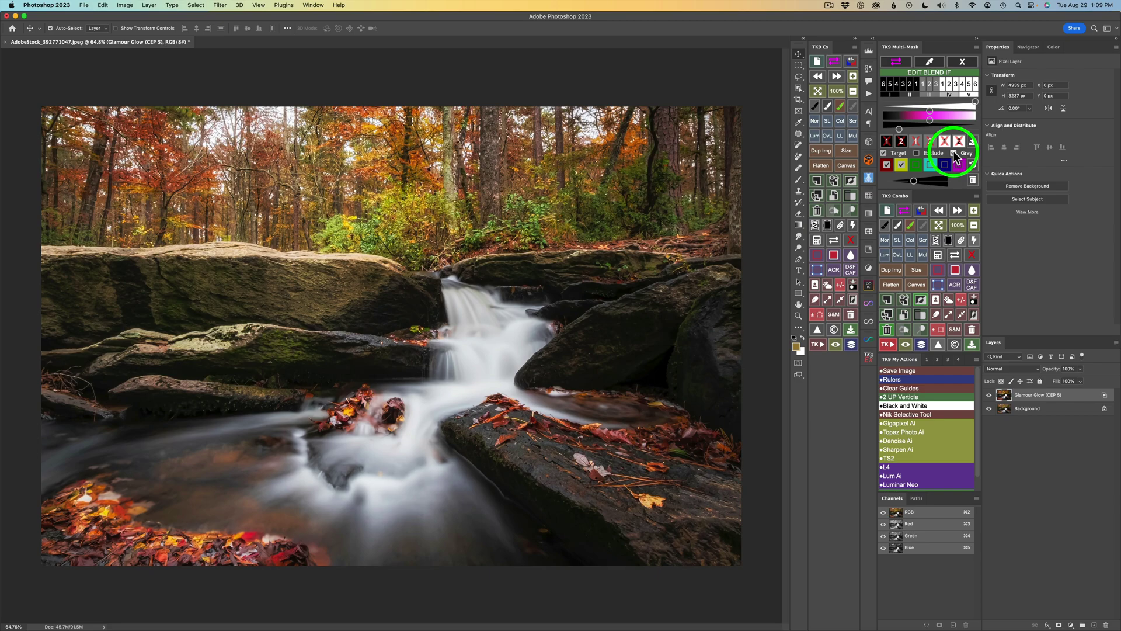
{"action": "left_click", "coordinate": [953, 151]}
{"action": "left_click", "coordinate": [884, 152]}
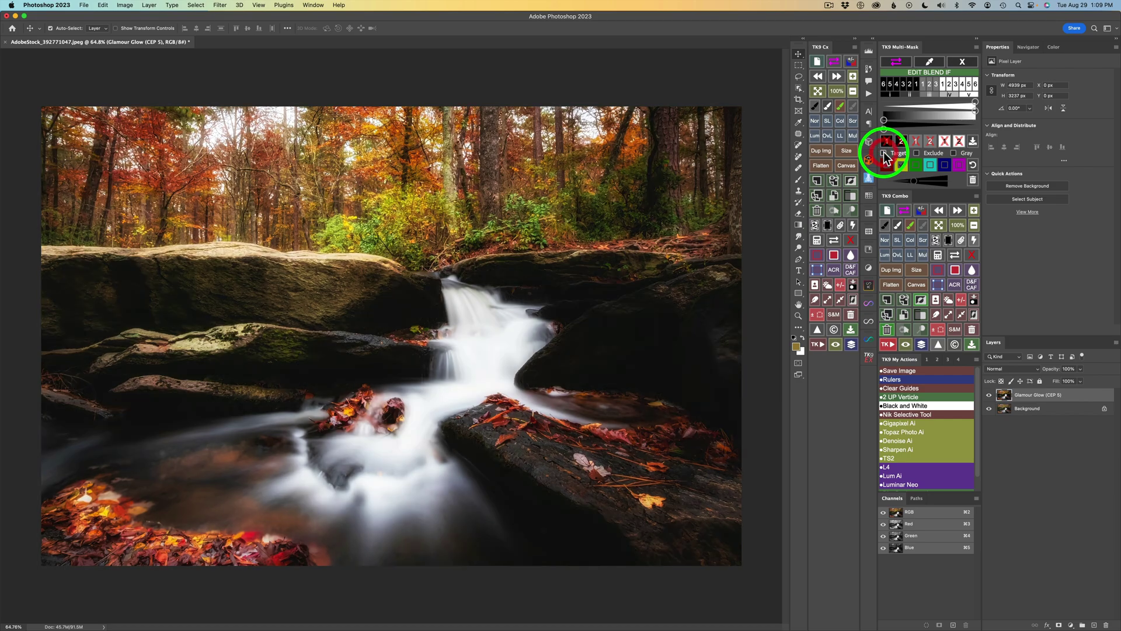
{"action": "left_click", "coordinate": [884, 153]}
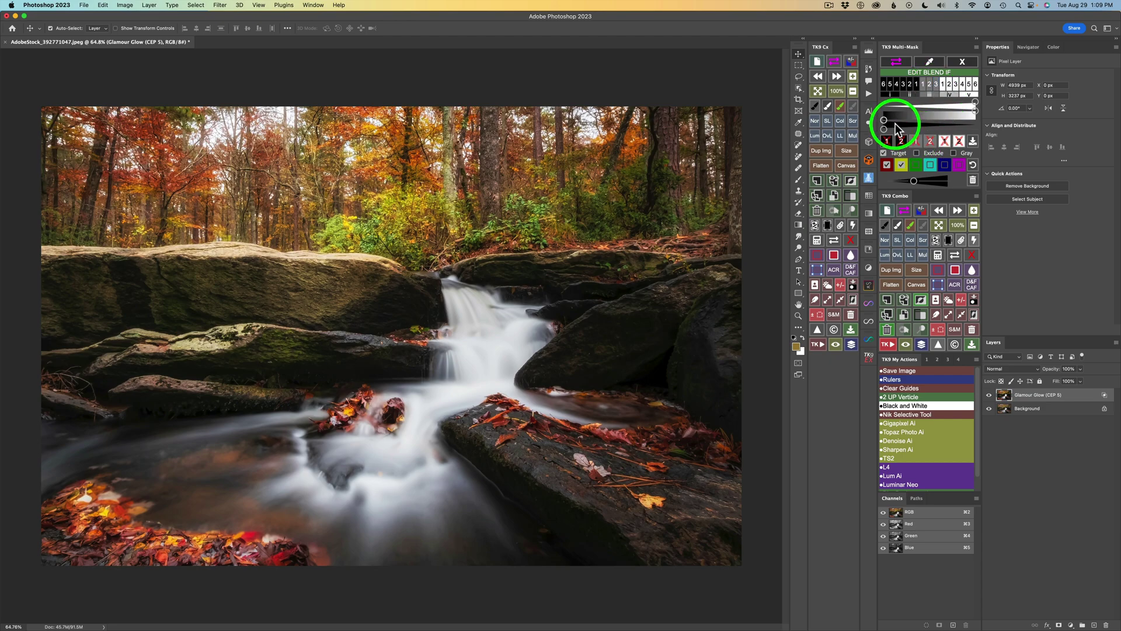
{"action": "left_click", "coordinate": [953, 153]}
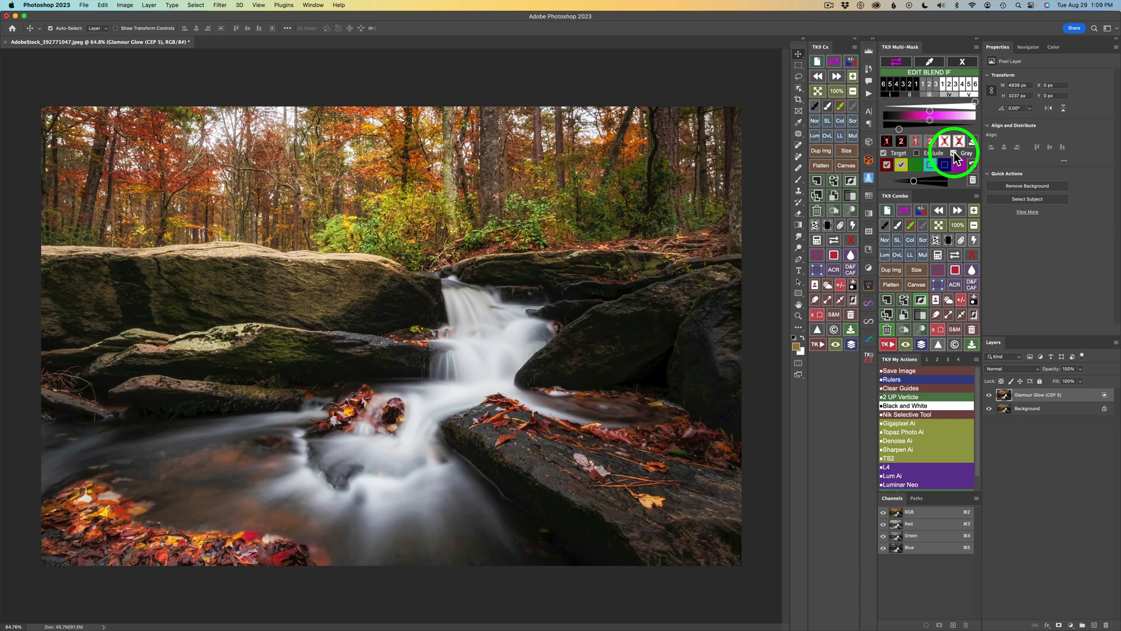
{"action": "left_click", "coordinate": [988, 396]}
{"action": "left_click", "coordinate": [987, 396]}
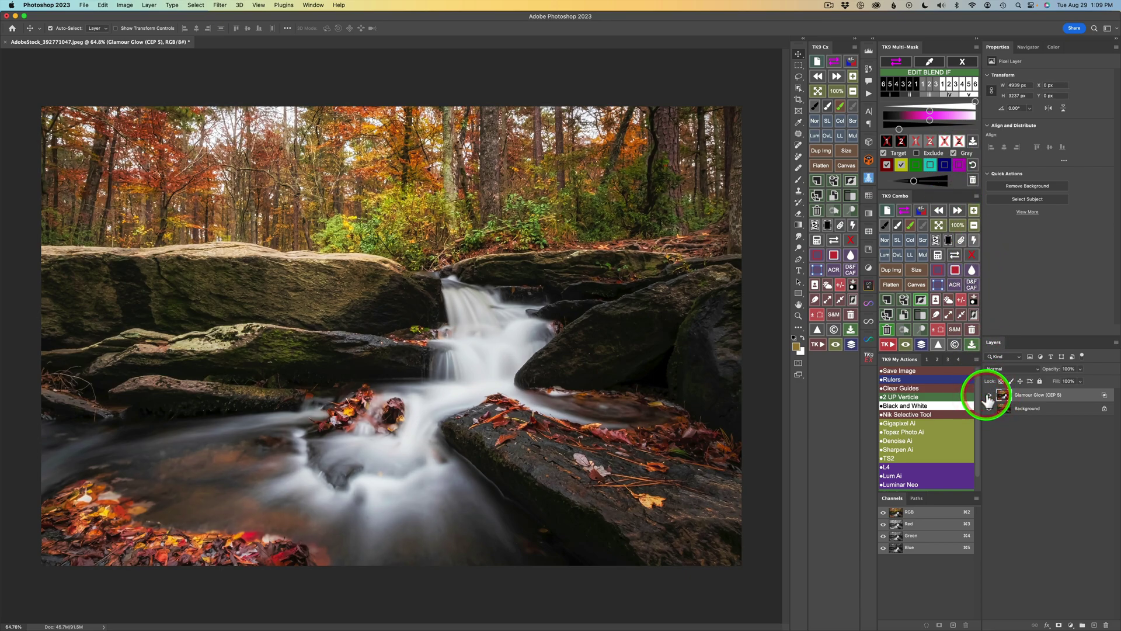